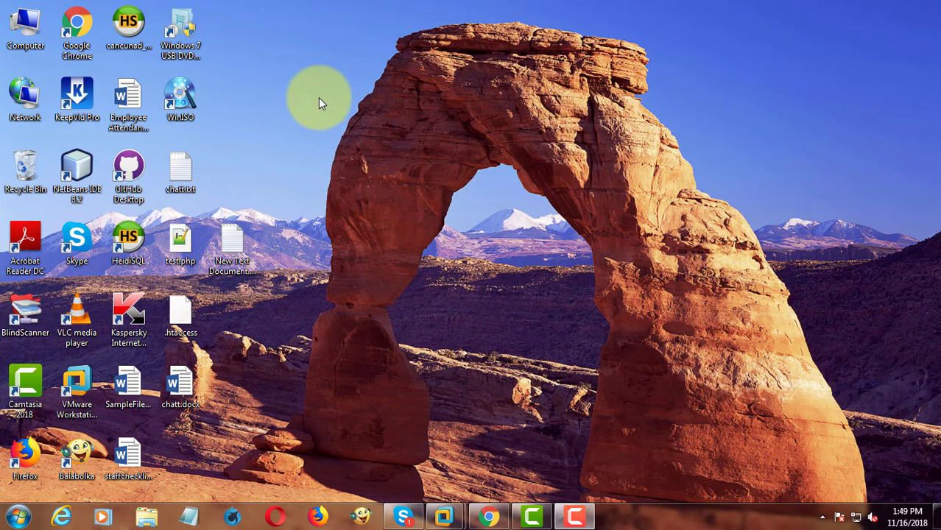
Create a new folder on the desktop and name it Shared1.
right_click(319, 98)
mouse_move(352, 285)
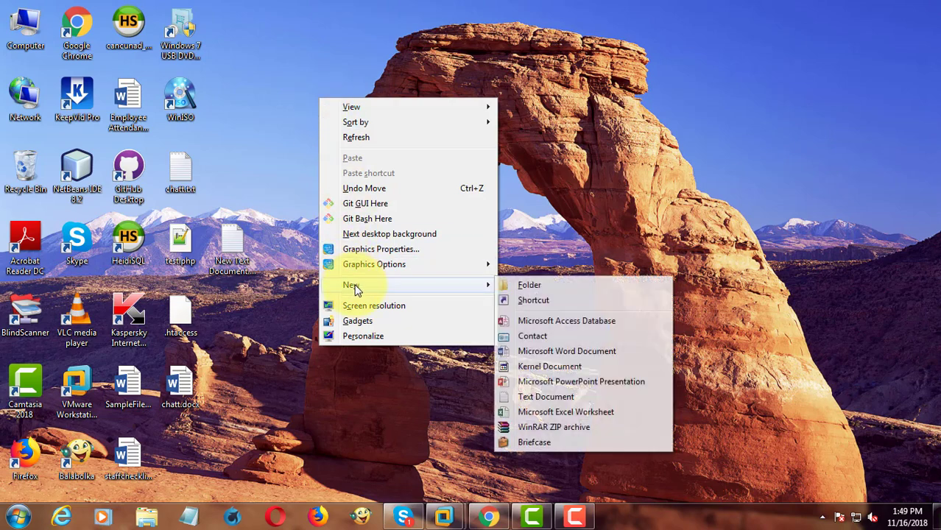
left_click(527, 285)
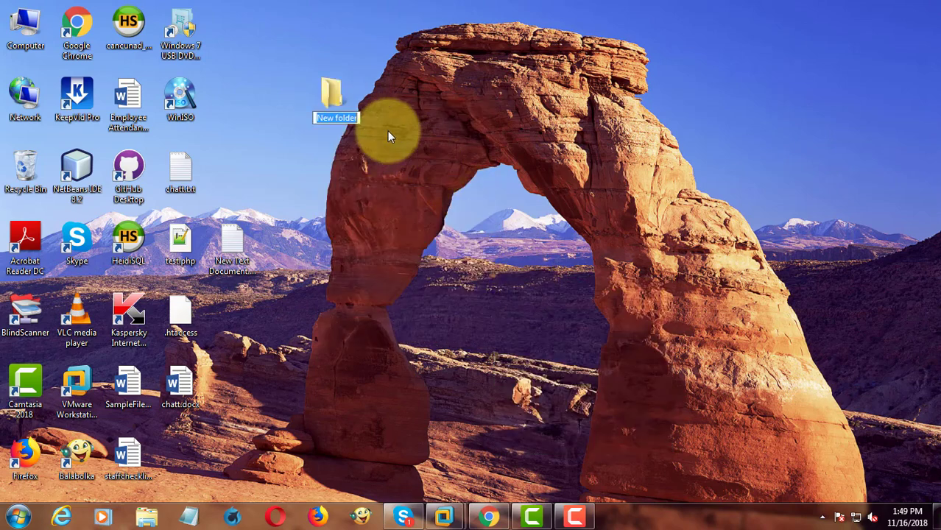
type("Shared")
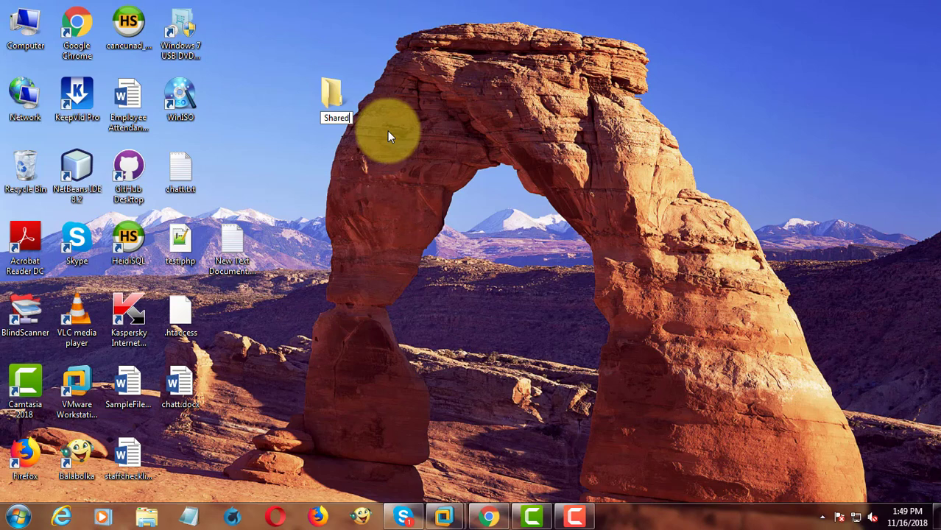
type("1")
key("Return")
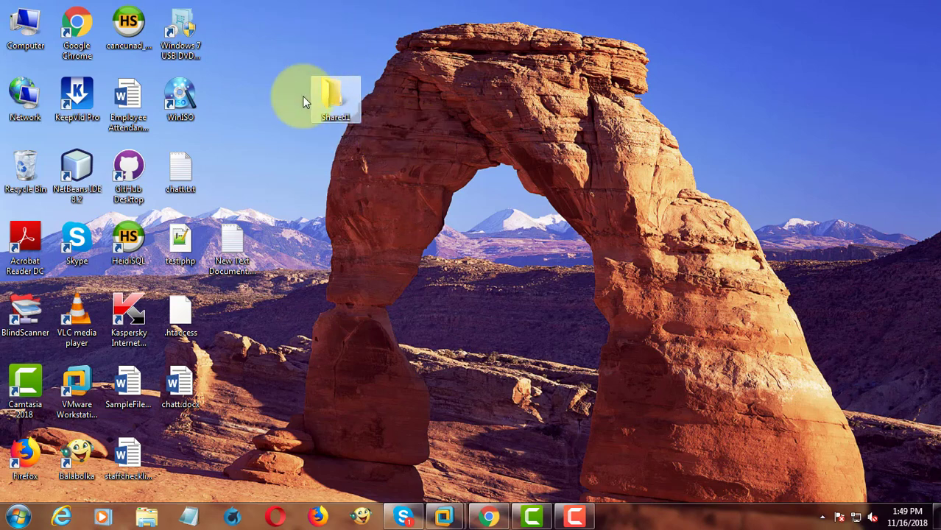
Share Shared1 through Advanced Sharing, allowing Everyone Full Control in its permissions.
right_click(341, 95)
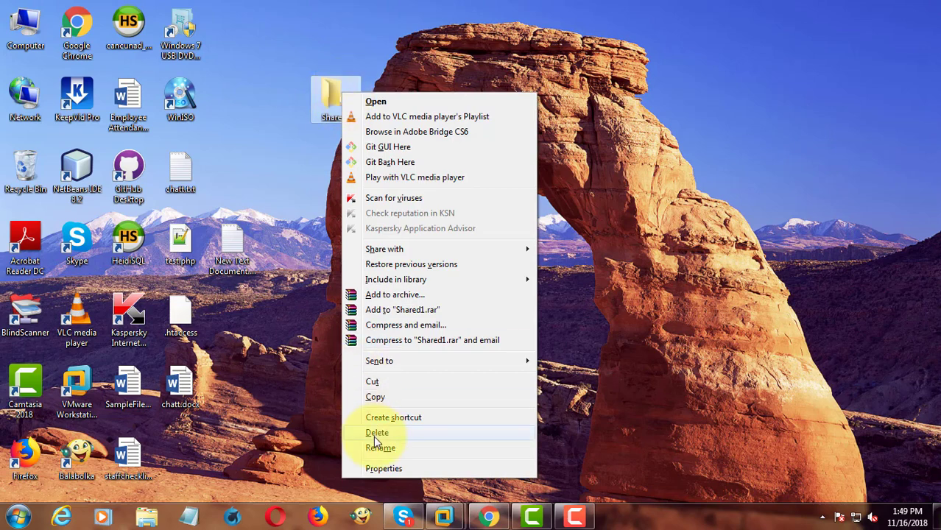
left_click(382, 469)
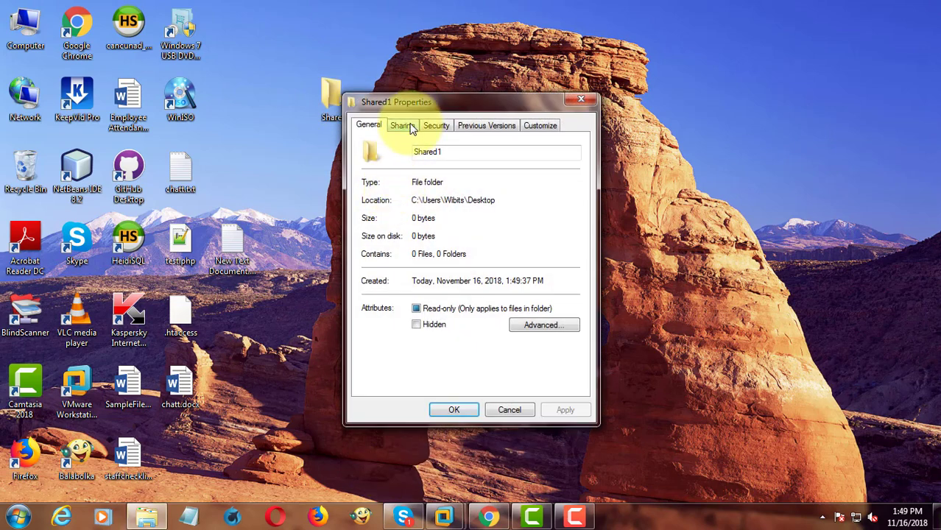
left_click(402, 125)
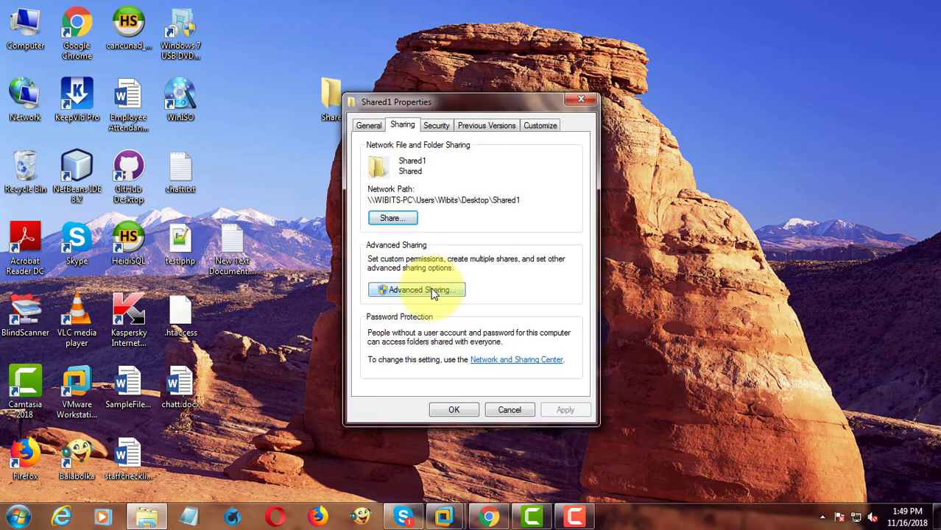
left_click(432, 292)
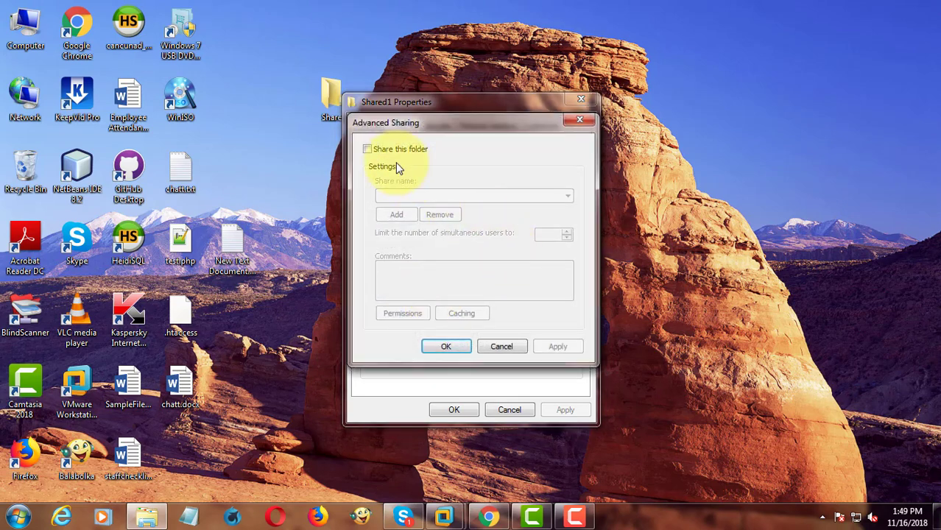
left_click(368, 150)
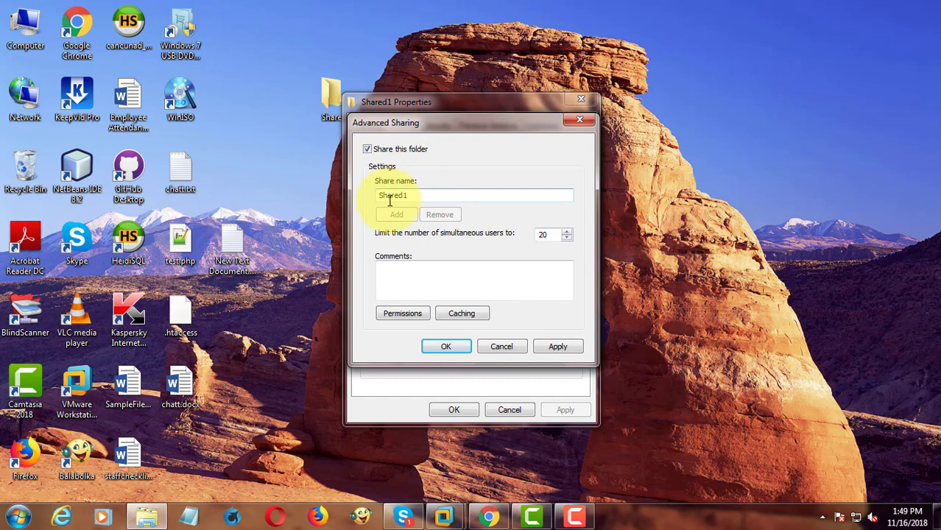
left_click(402, 313)
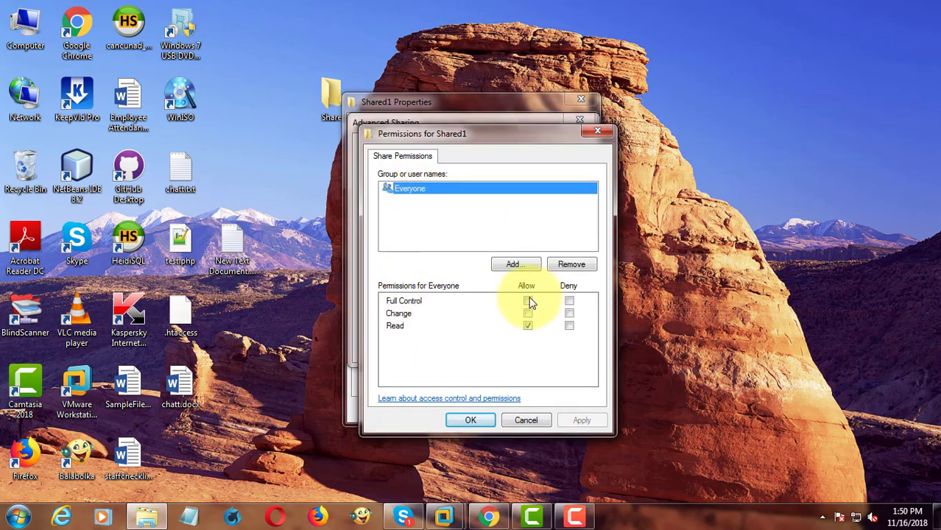
left_click(528, 300)
left_click(581, 421)
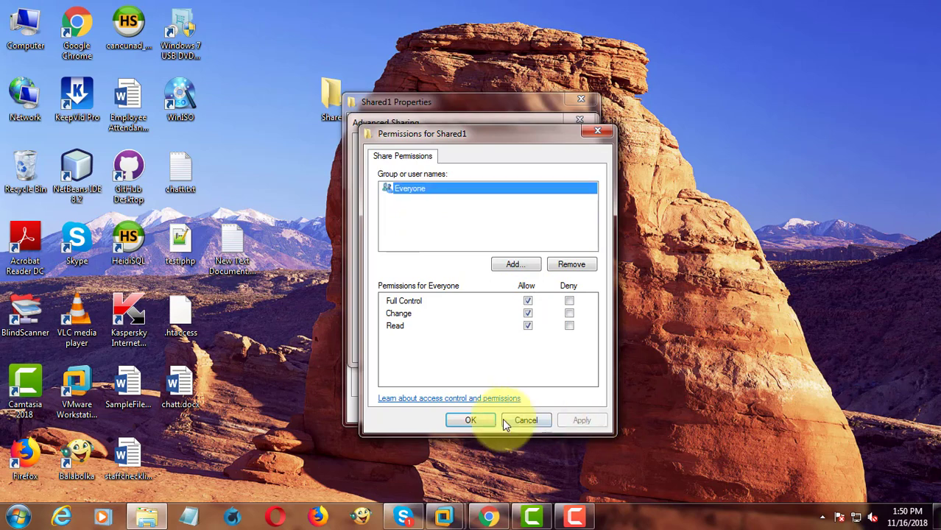
left_click(470, 420)
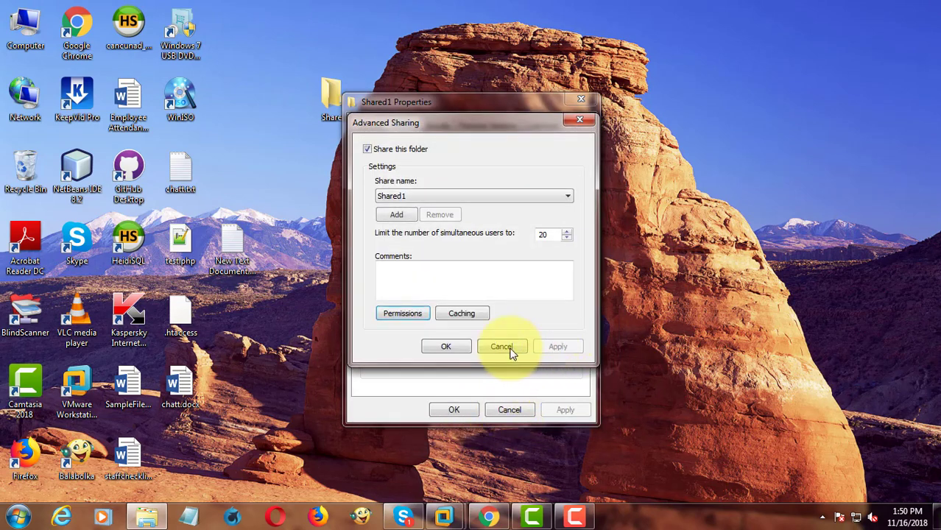
left_click(452, 347)
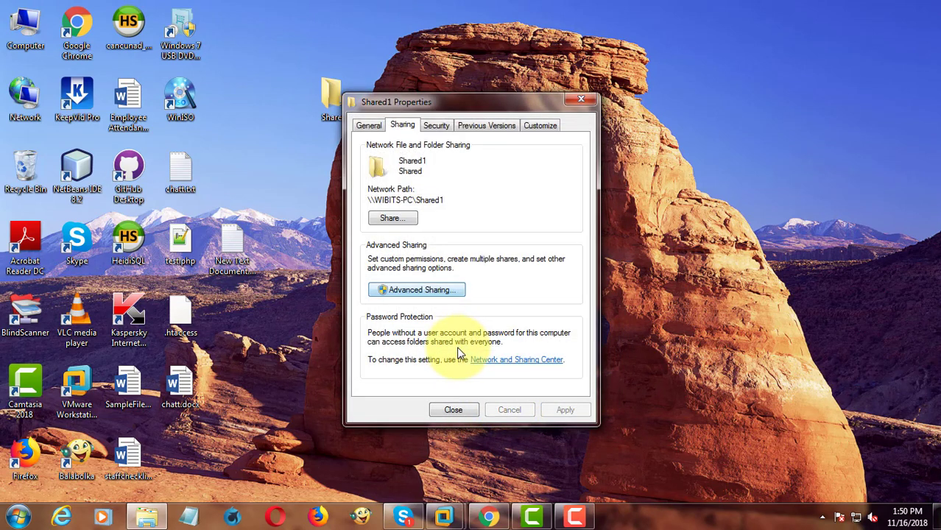
Close the Shared1 properties and create a new desktop folder named Shared2.
left_click(453, 410)
right_click(689, 69)
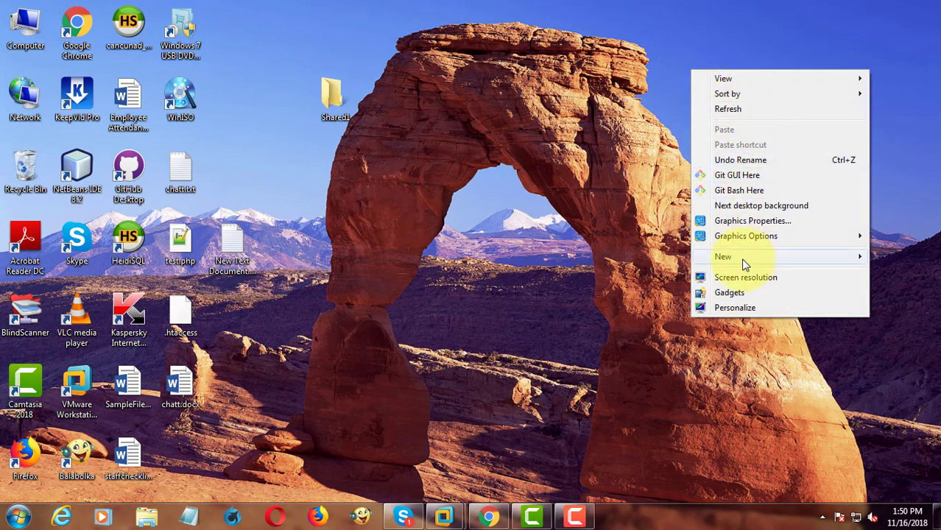
mouse_move(723, 256)
left_click(583, 253)
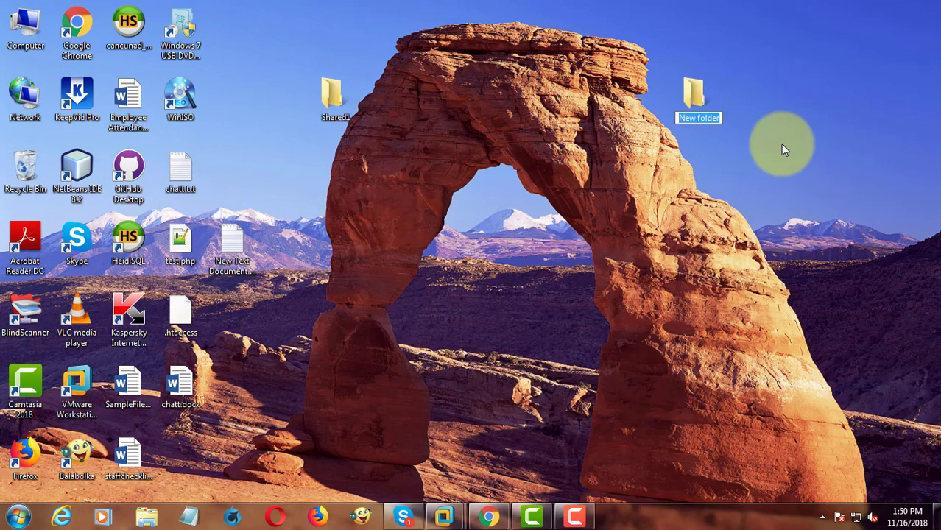
type("Share")
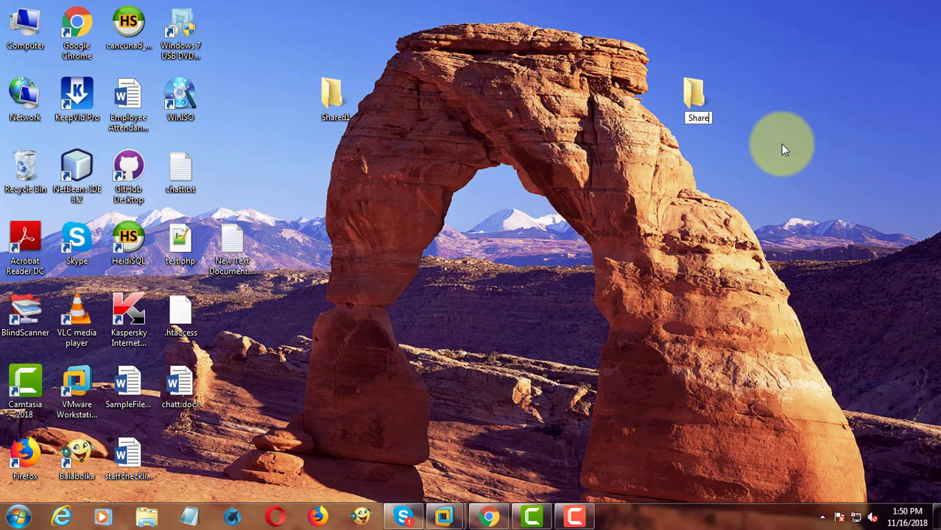
type("d2")
key("Return")
Share Shared2 through Advanced Sharing, allowing Everyone Full Control in its permissions.
right_click(701, 93)
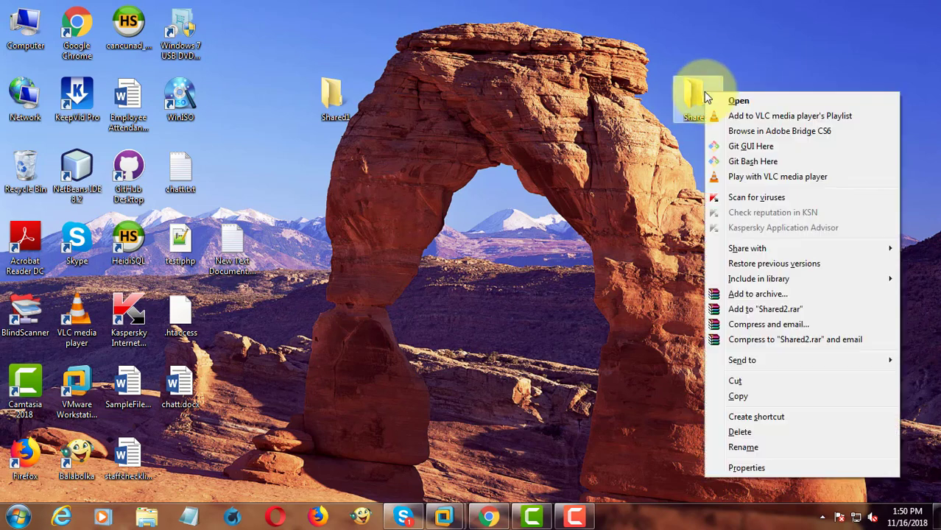
left_click(742, 467)
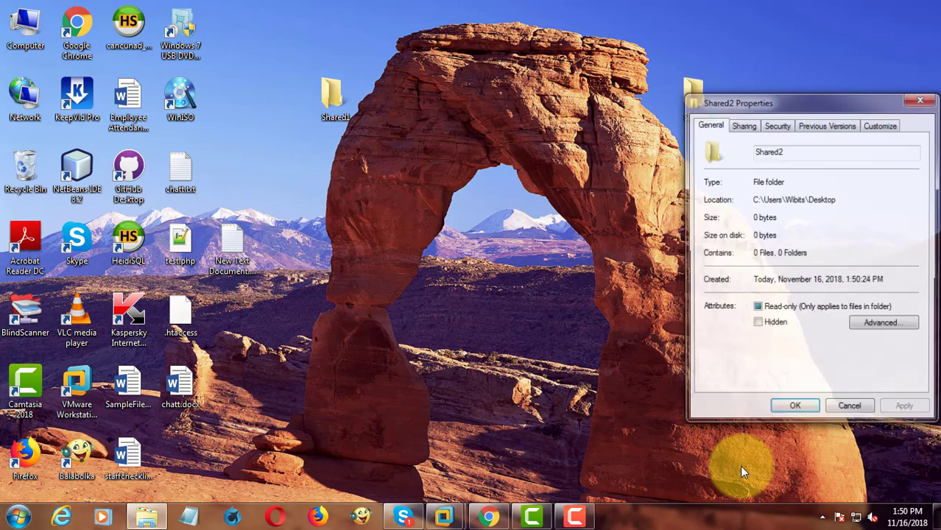
left_click(743, 125)
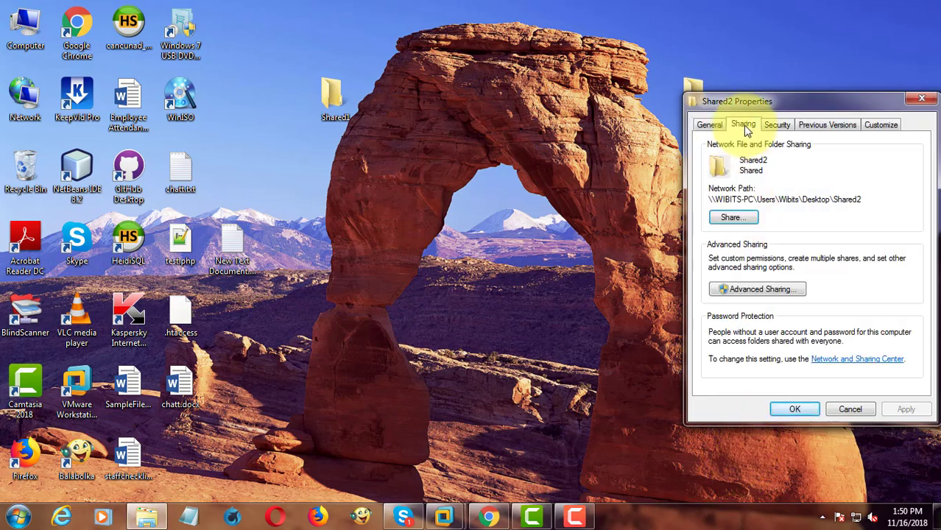
left_click(748, 292)
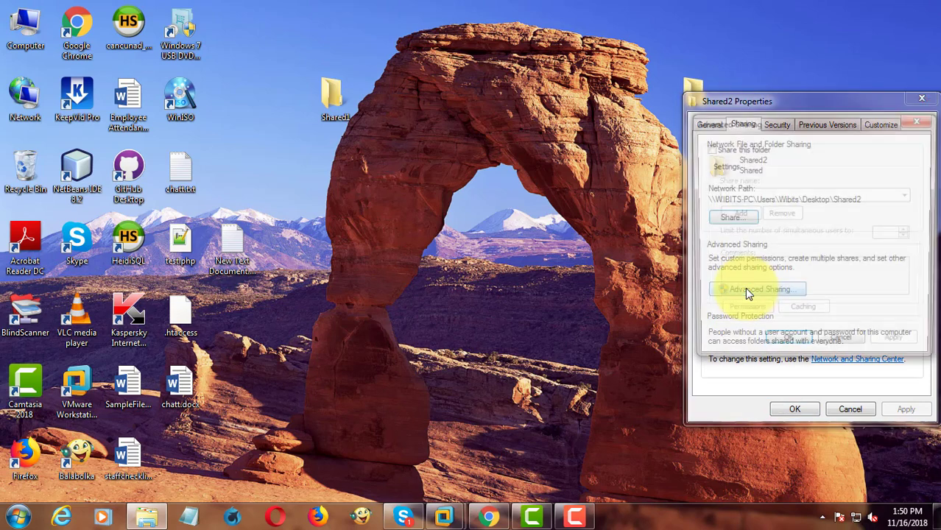
left_click(708, 150)
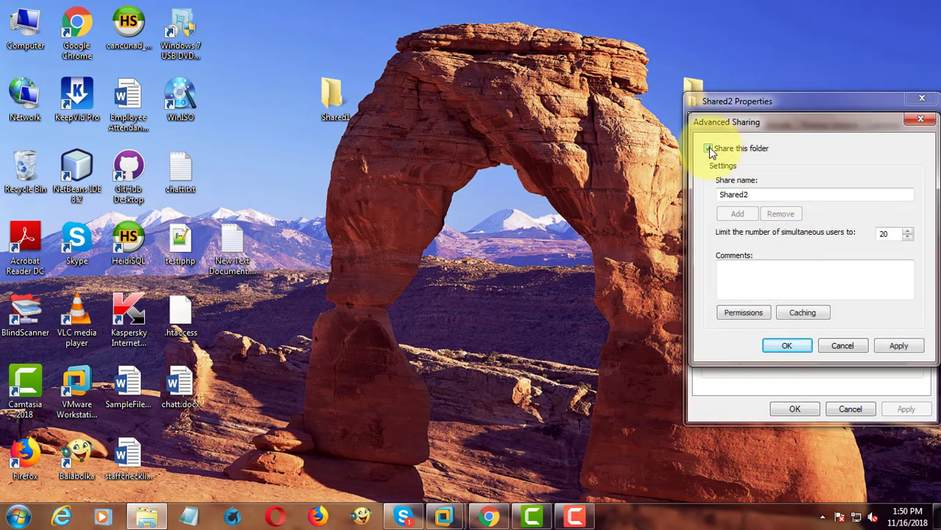
left_click(747, 312)
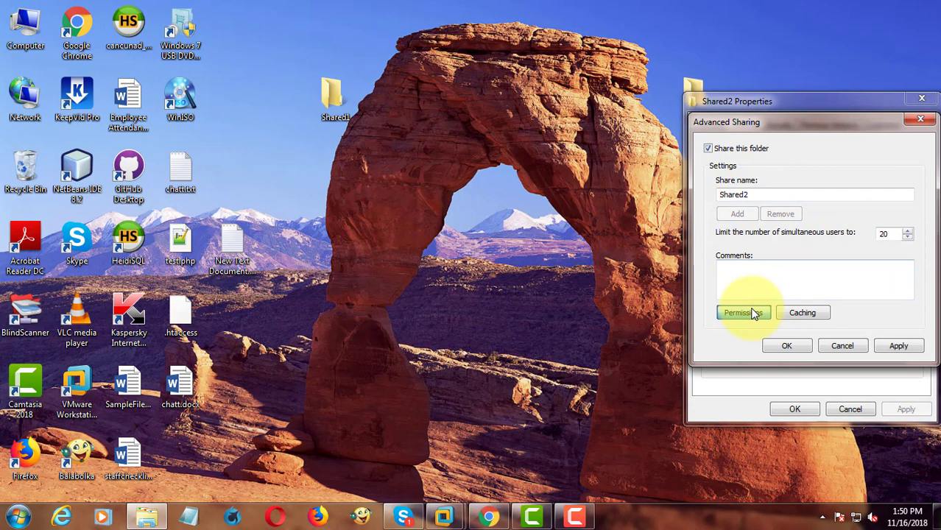
left_click(851, 300)
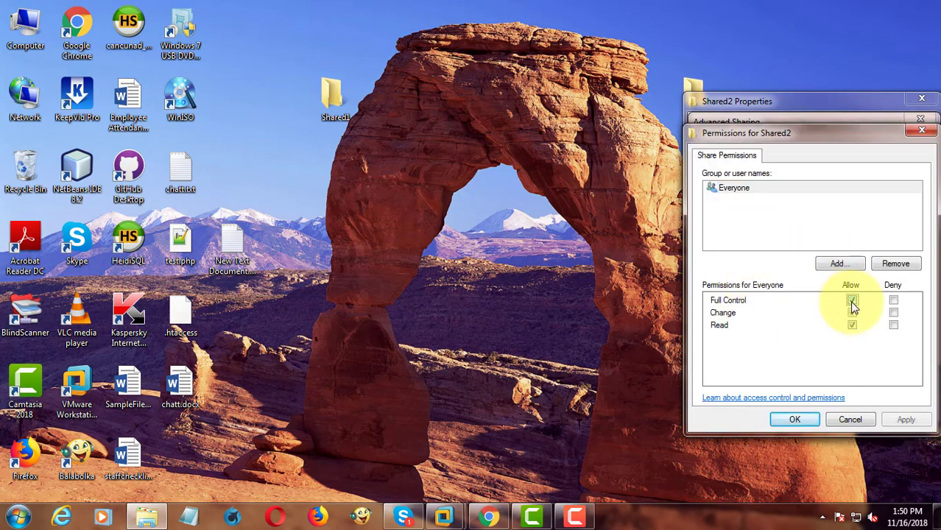
left_click(906, 419)
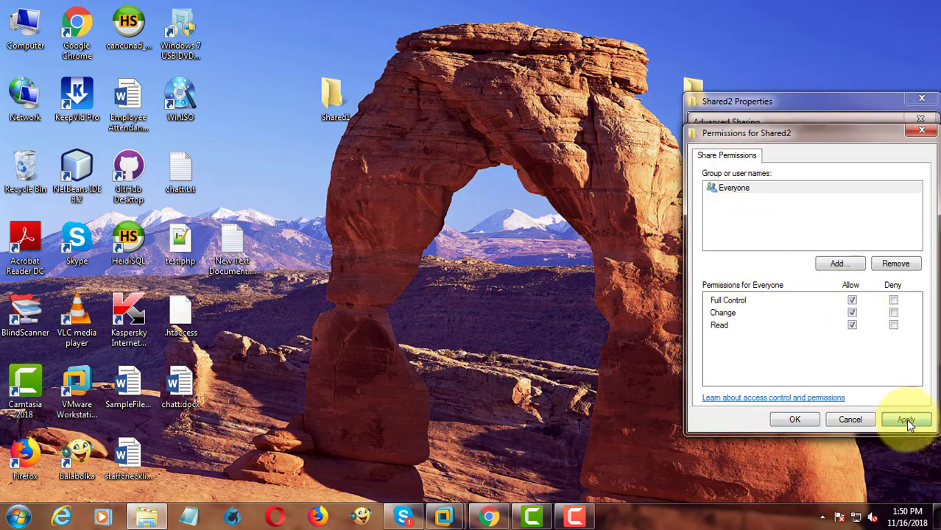
left_click(802, 419)
left_click(798, 350)
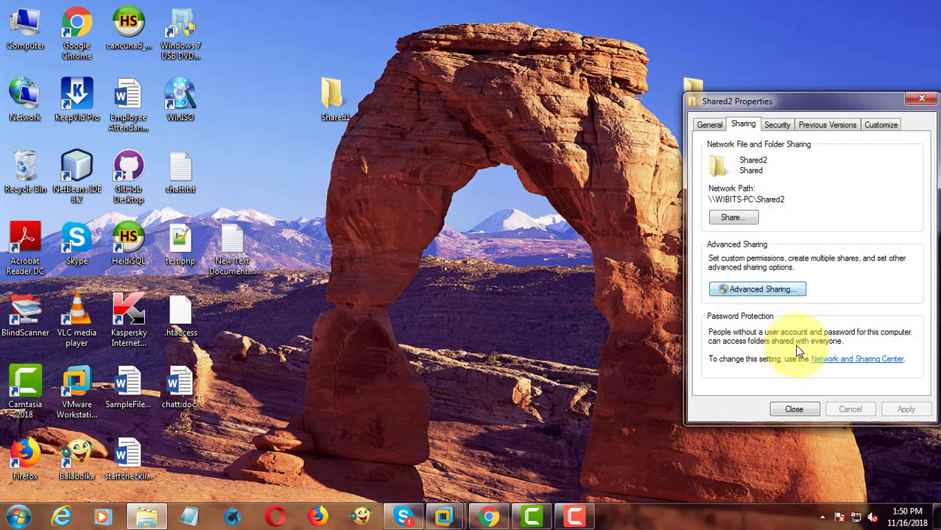
Close the Shared2 properties, then open New Text Document.txt in Notepad and reposition the window.
left_click(793, 409)
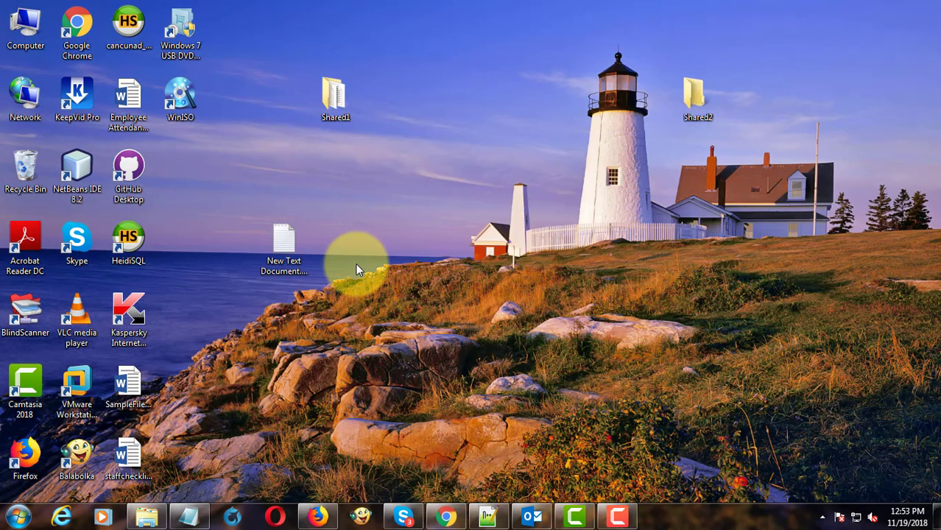
double_click(282, 249)
left_click_drag(386, 187, 396, 122)
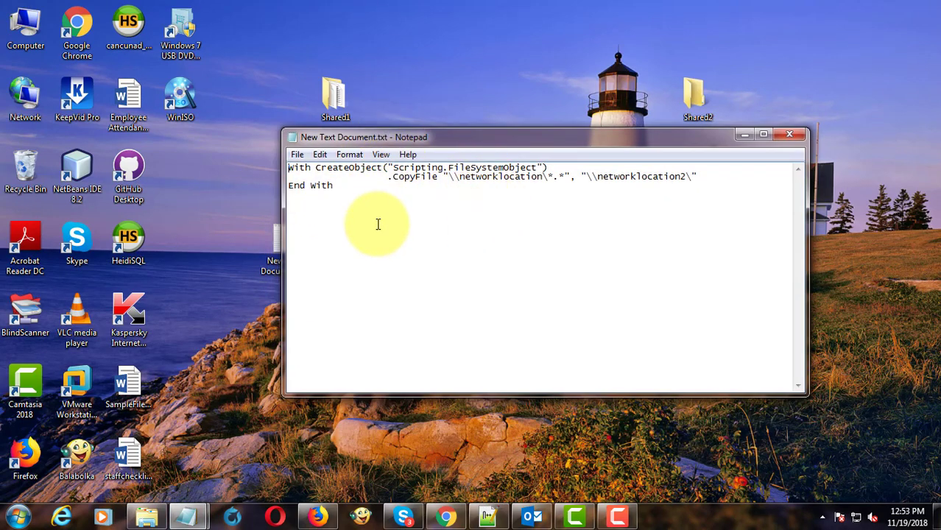
left_click_drag(448, 143, 428, 180)
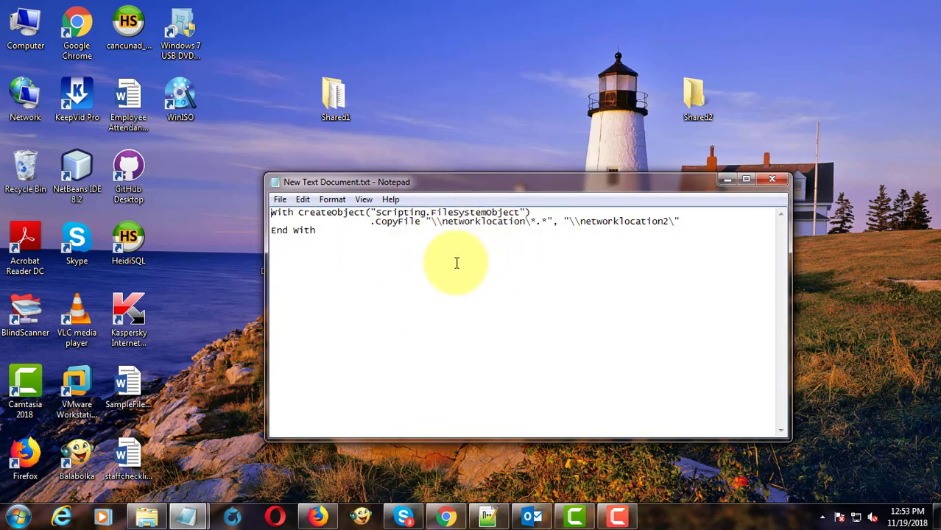
Copy the Network Path from the Shared1 folder's Sharing tab.
left_click(339, 93)
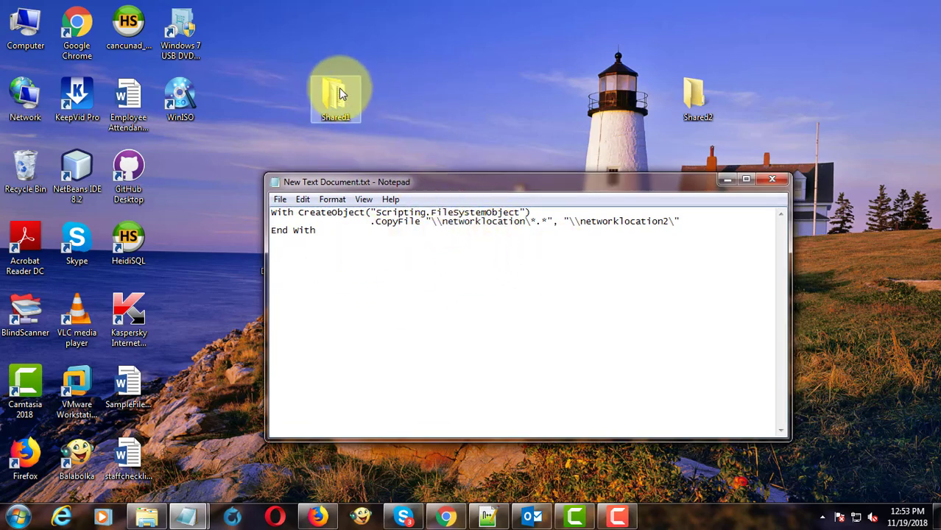
right_click(329, 91)
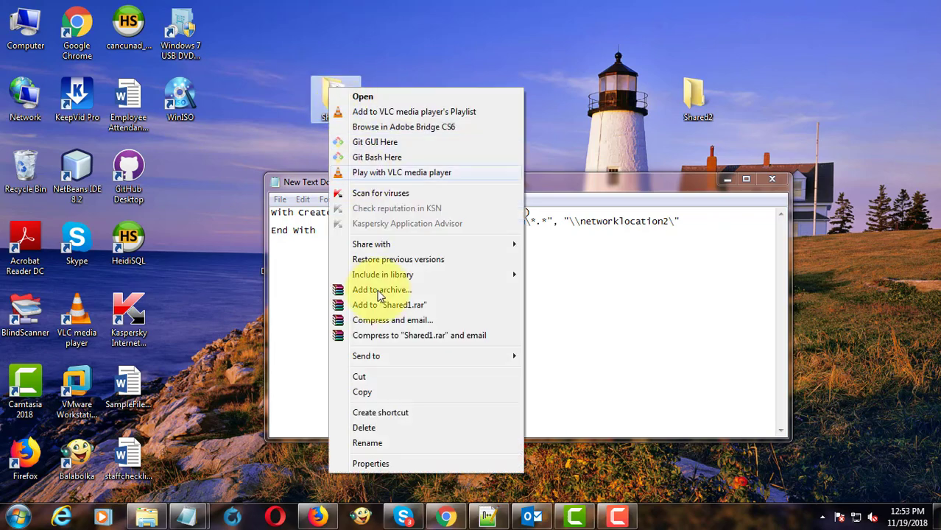
left_click(380, 471)
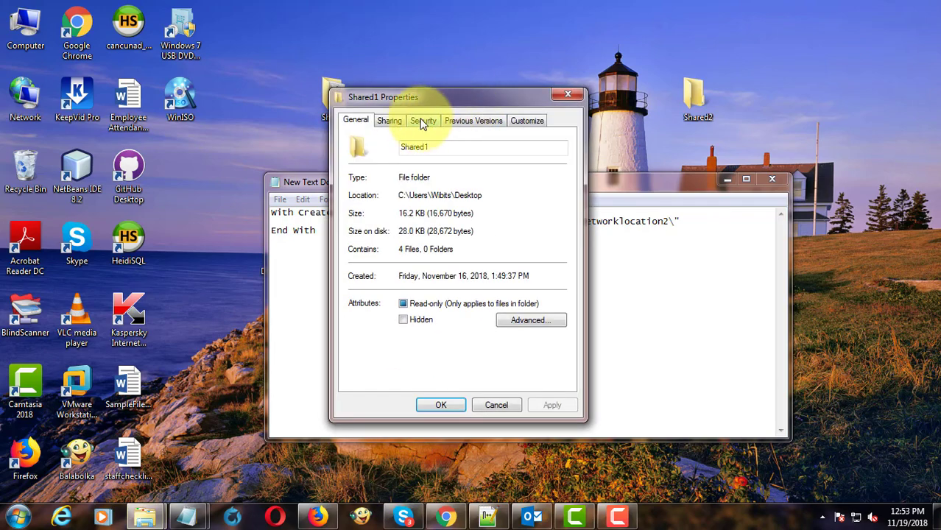
left_click(389, 121)
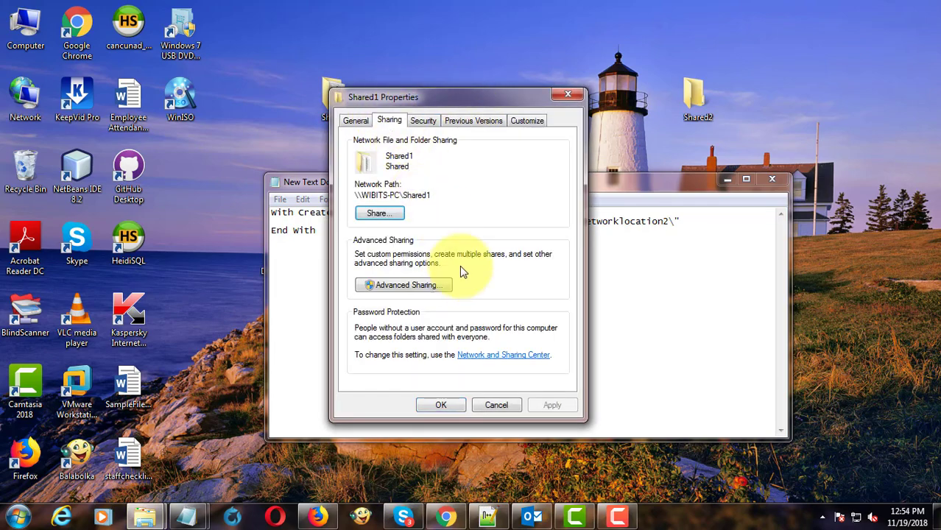
left_click_drag(436, 195, 357, 195)
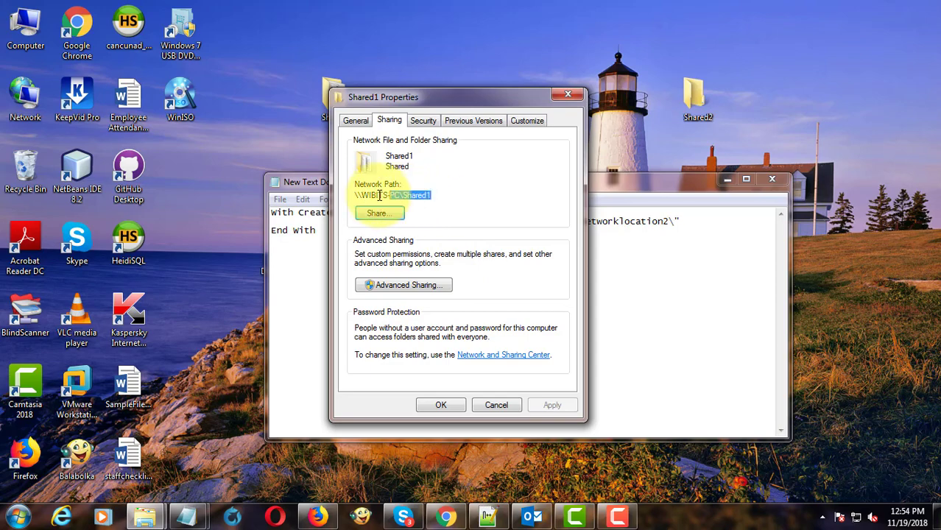
right_click(397, 195)
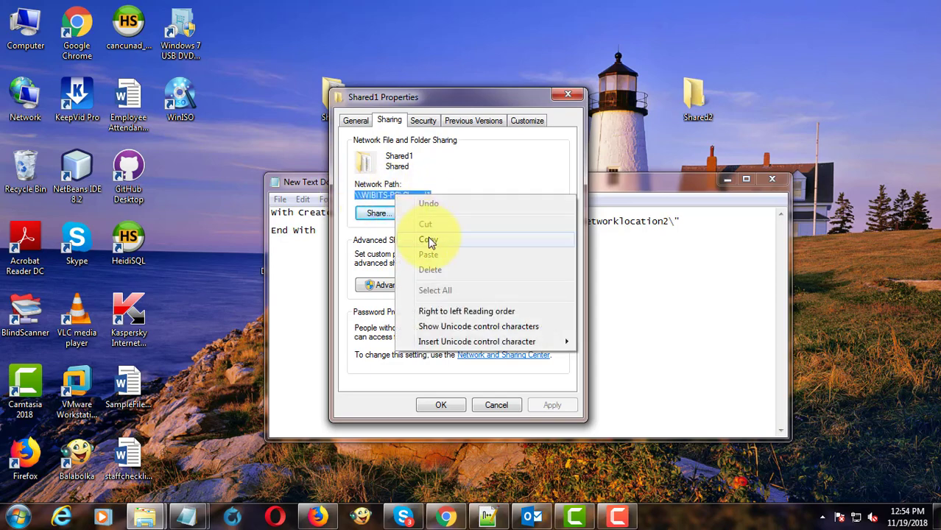
left_click(428, 239)
left_click(497, 405)
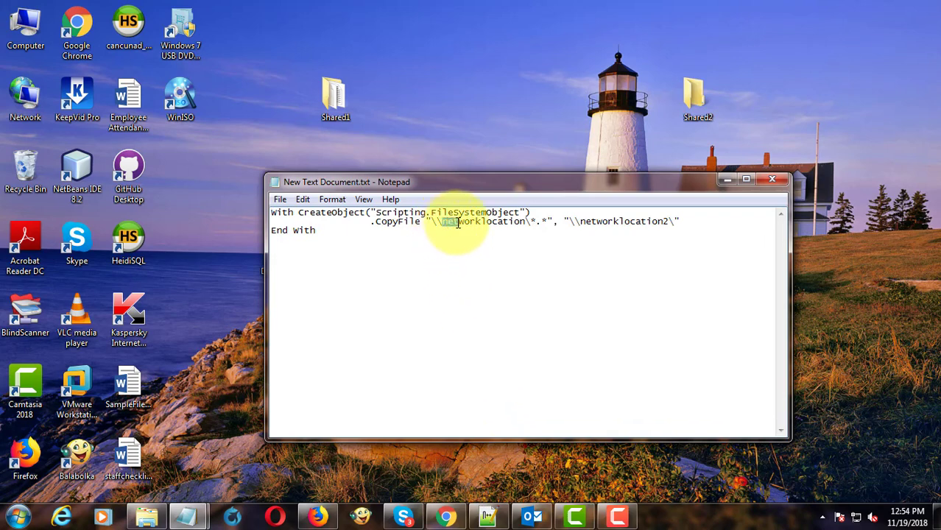
Paste the Shared1 path over the \\networklocation placeholder in the script.
left_click_drag(431, 222, 506, 223)
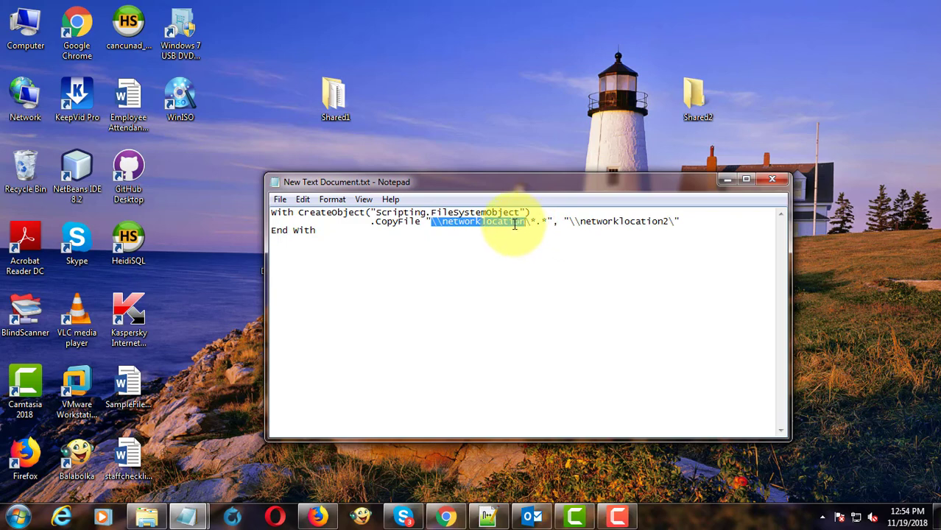
right_click(513, 224)
left_click(546, 284)
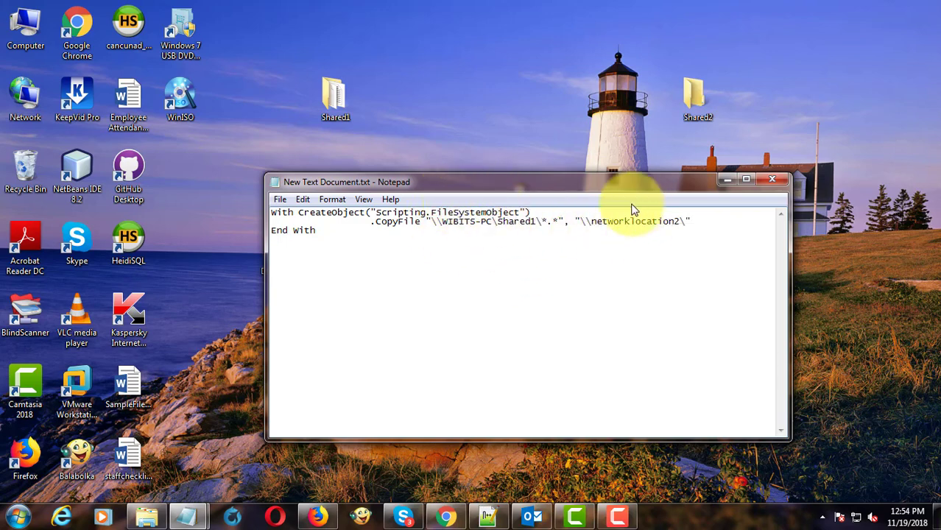
Copy the Network Path from the Shared2 folder's Sharing tab.
right_click(700, 101)
left_click(747, 474)
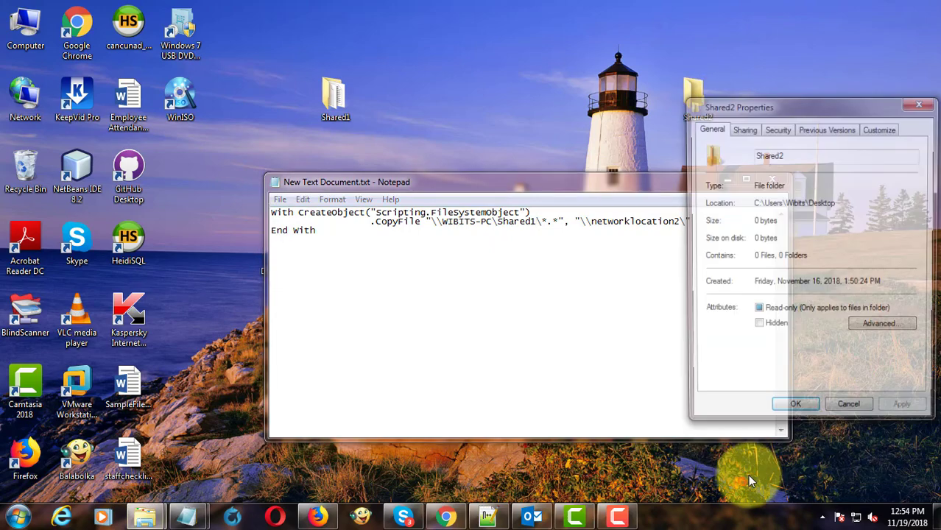
left_click(744, 128)
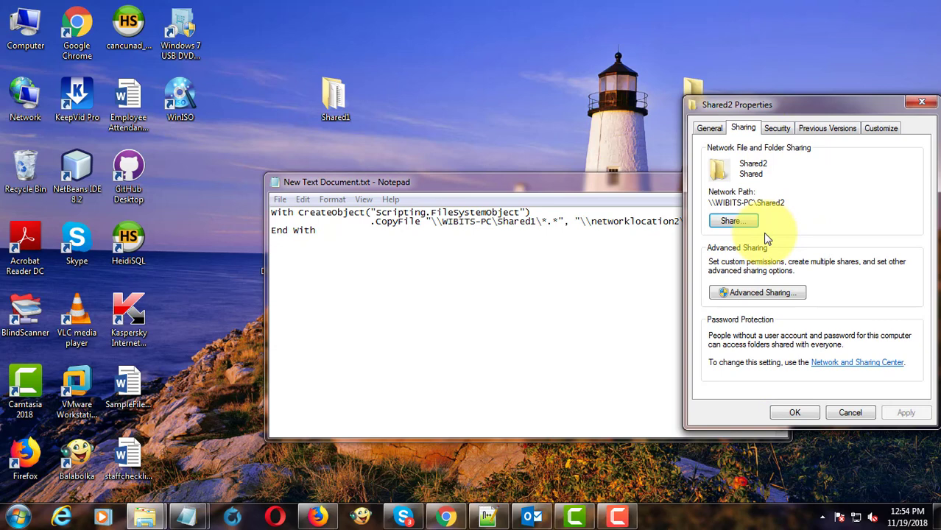
left_click_drag(785, 203, 705, 203)
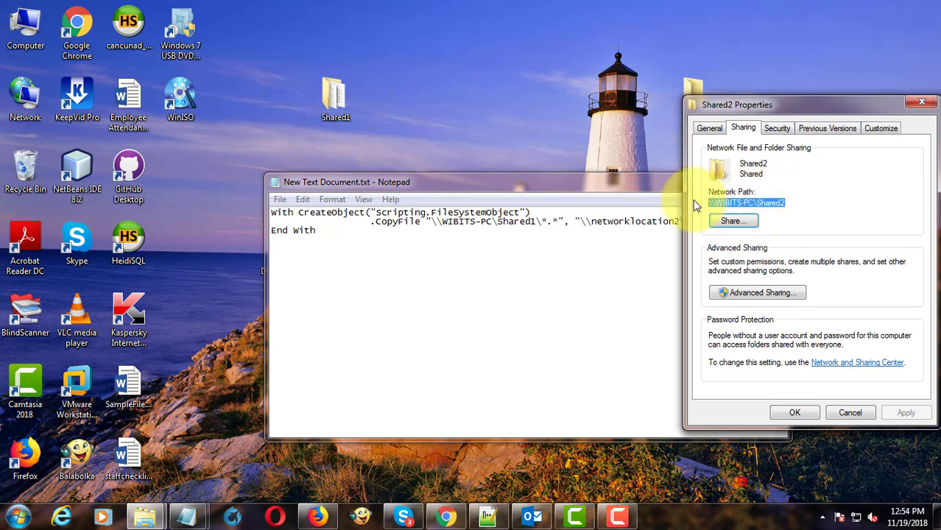
right_click(725, 202)
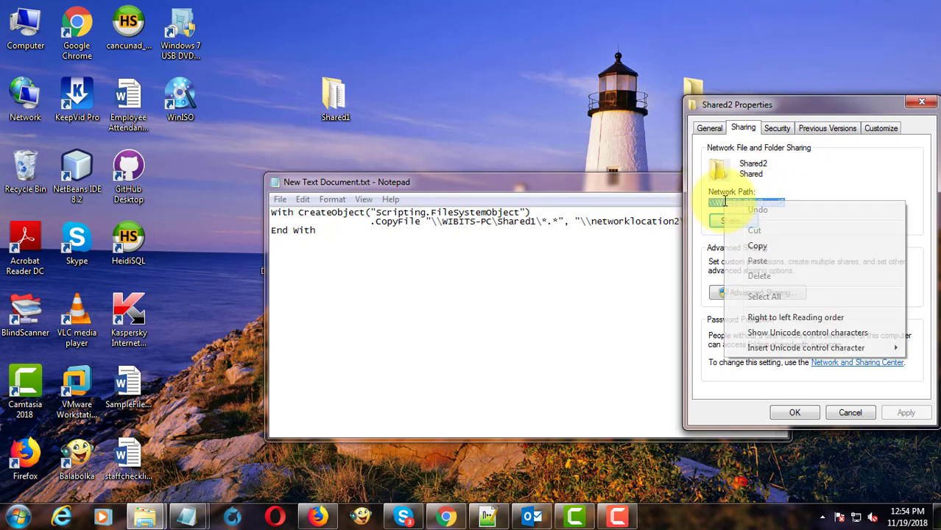
left_click(758, 245)
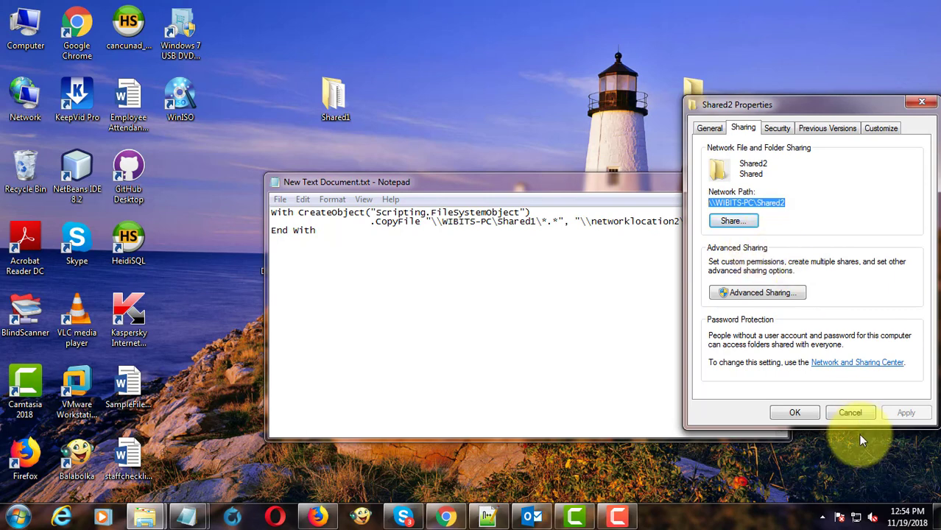
left_click(849, 412)
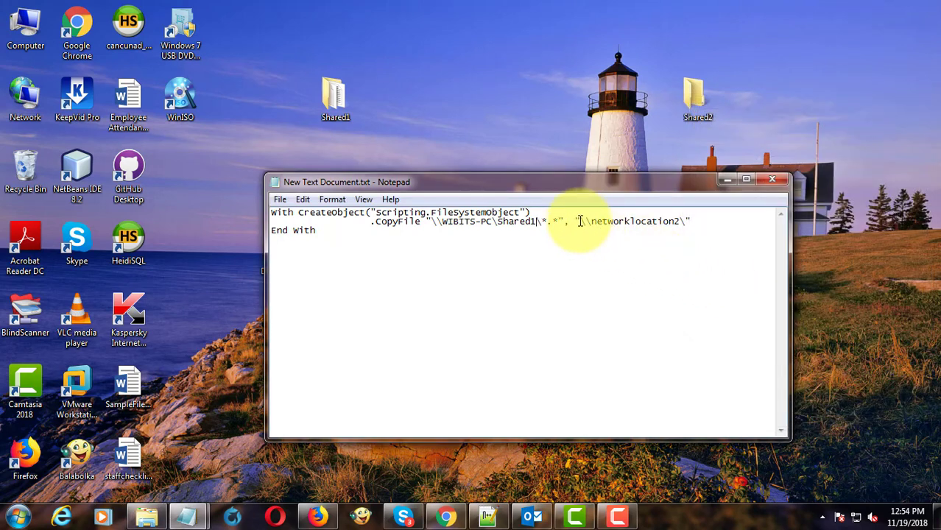
Paste the Shared2 path over the \\networklocation2 placeholder in the script.
left_click_drag(578, 220, 683, 223)
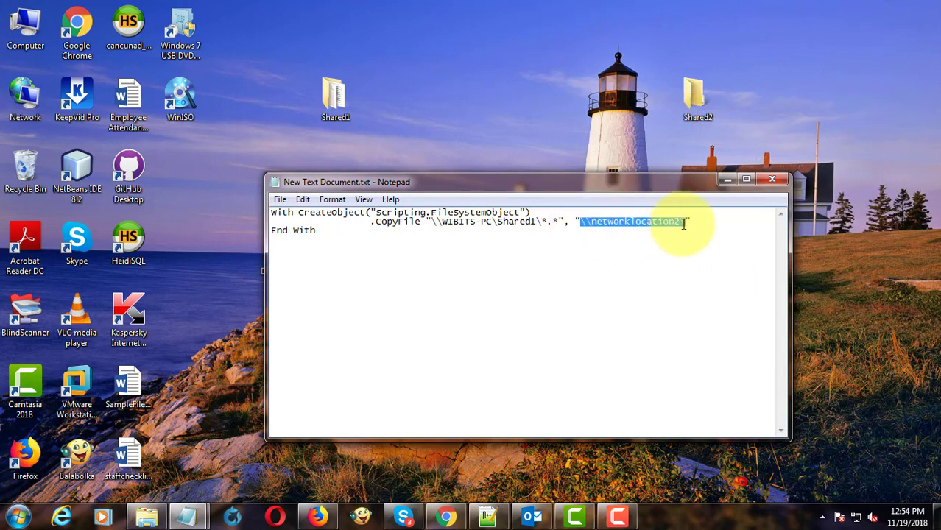
right_click(662, 220)
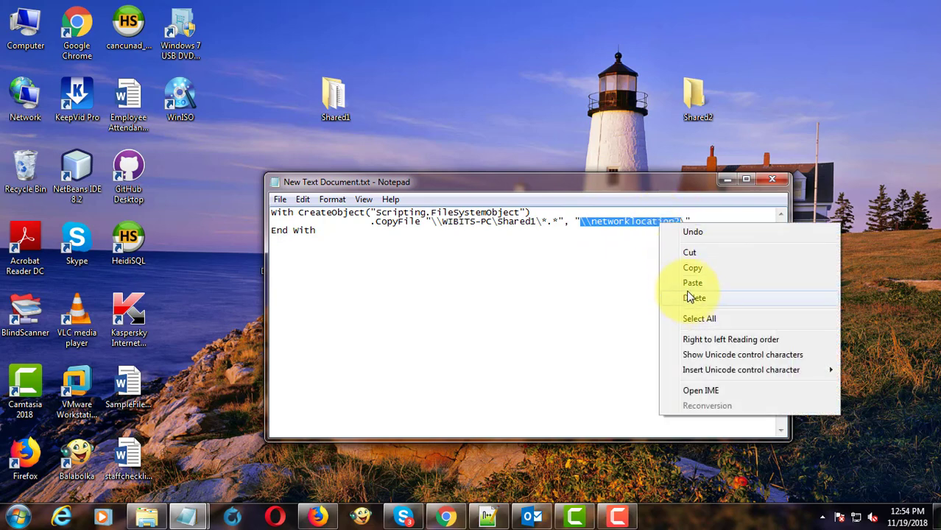
left_click(687, 284)
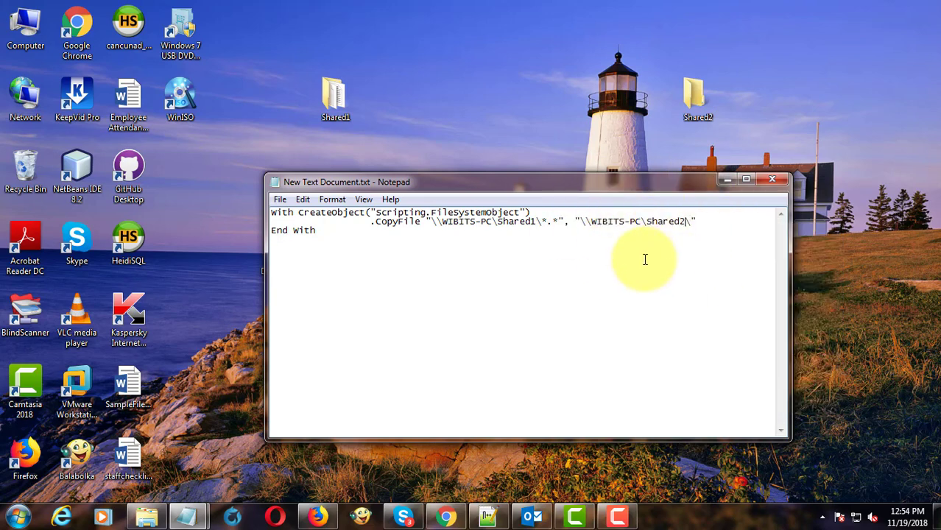
Save As with the All Files type, using the file name Filecopy.vbs.
left_click(279, 199)
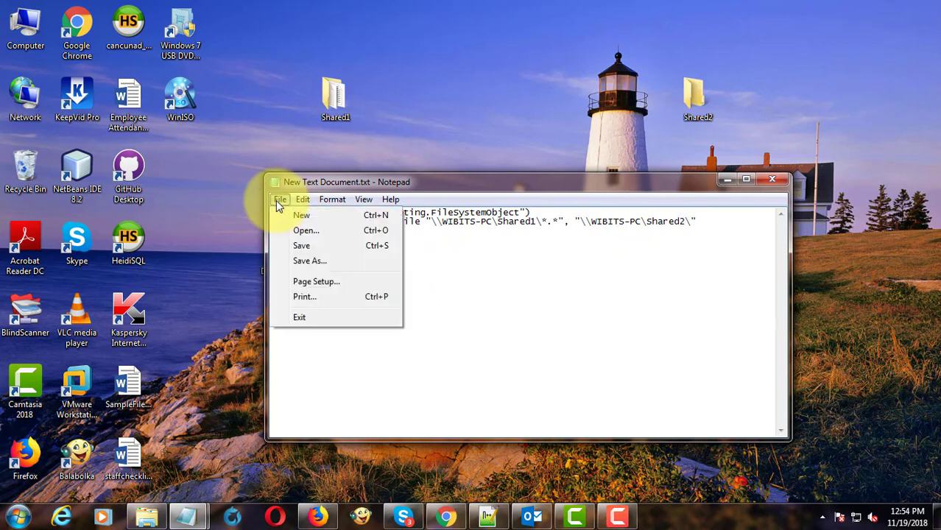
left_click(304, 263)
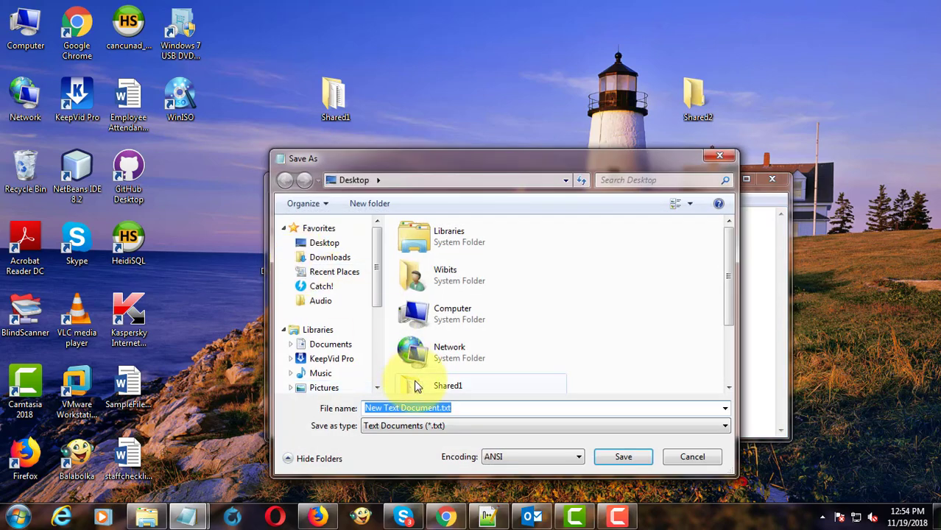
left_click(437, 427)
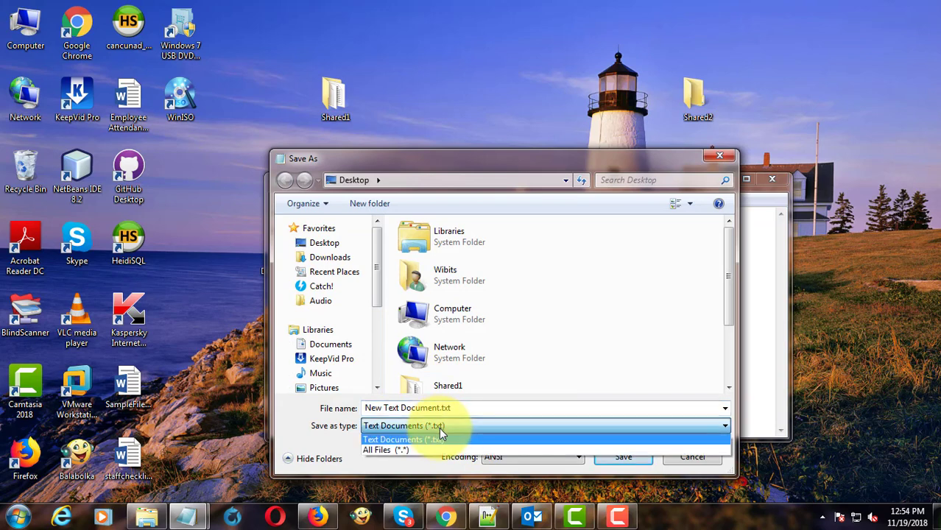
left_click(413, 452)
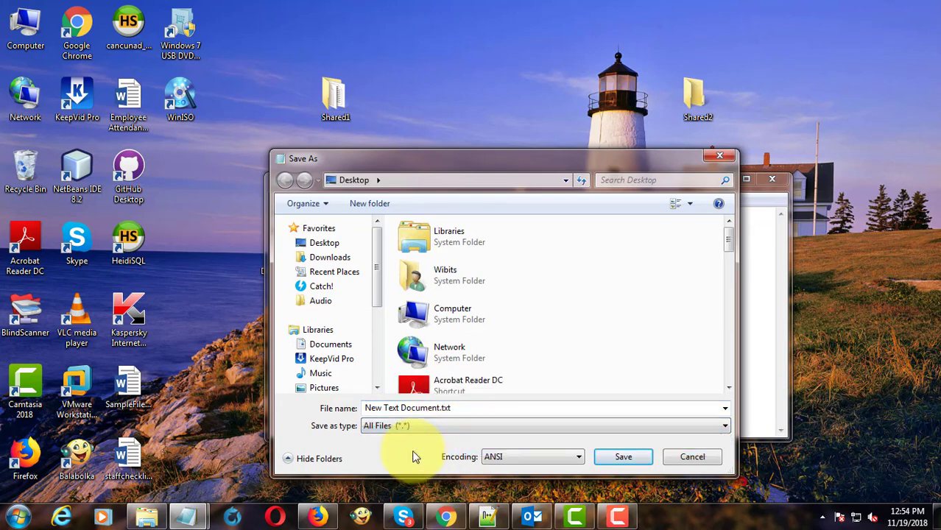
double_click(472, 407)
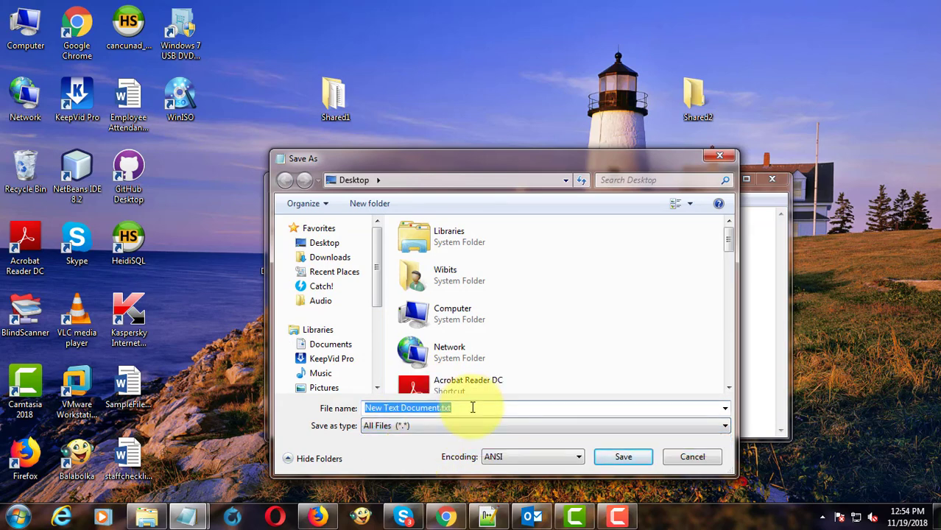
type("Filecopy.vbs")
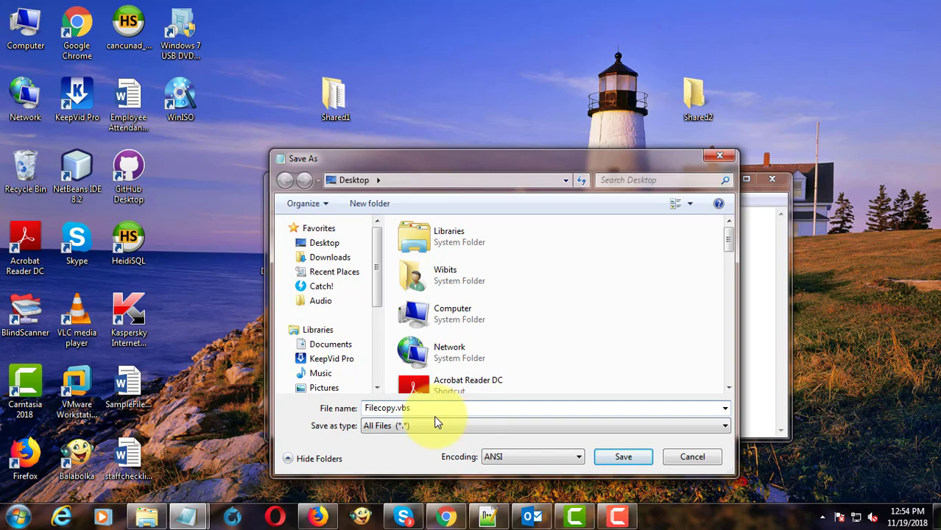
left_click(627, 457)
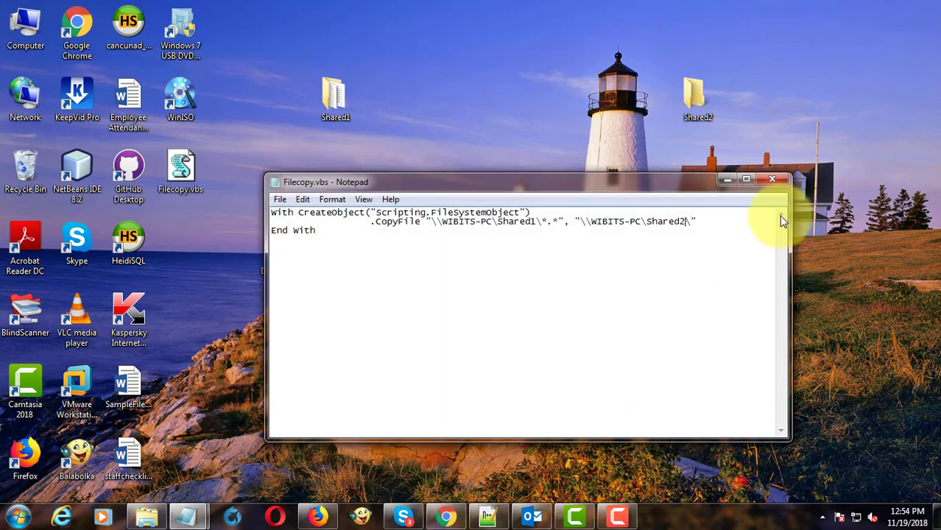
Close Notepad and inspect the contents of Shared1 and Shared2.
left_click(782, 180)
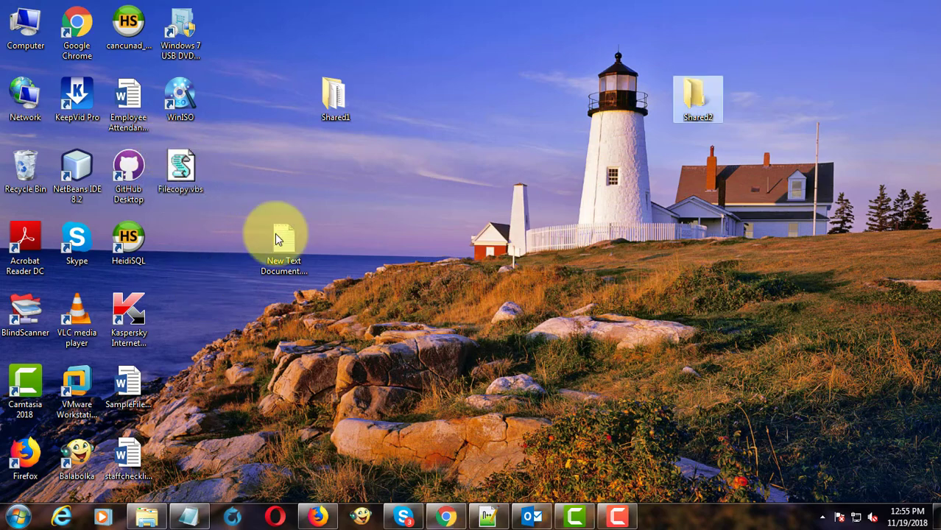
double_click(335, 98)
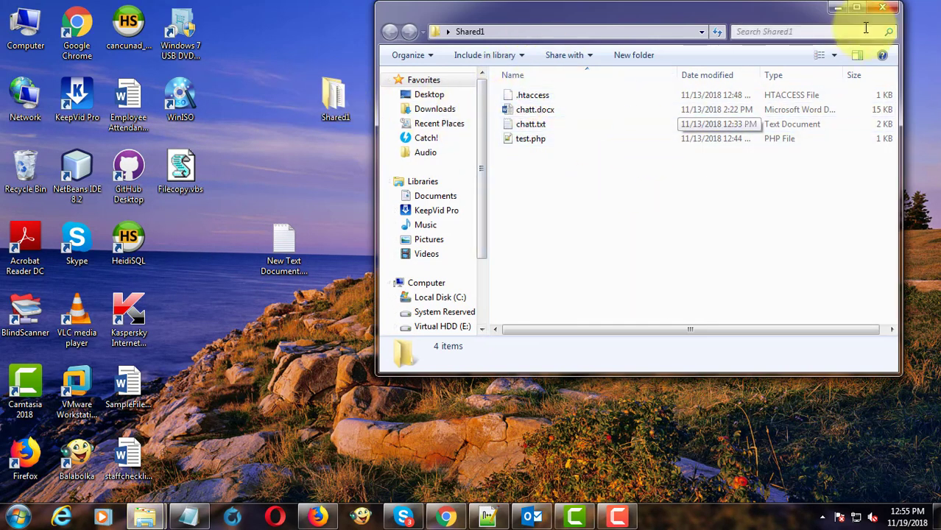
left_click(882, 7)
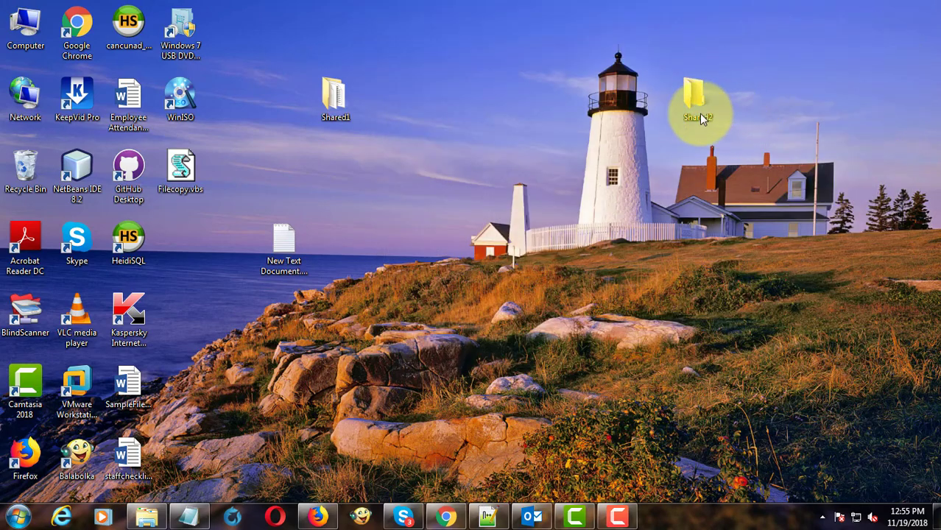
double_click(692, 96)
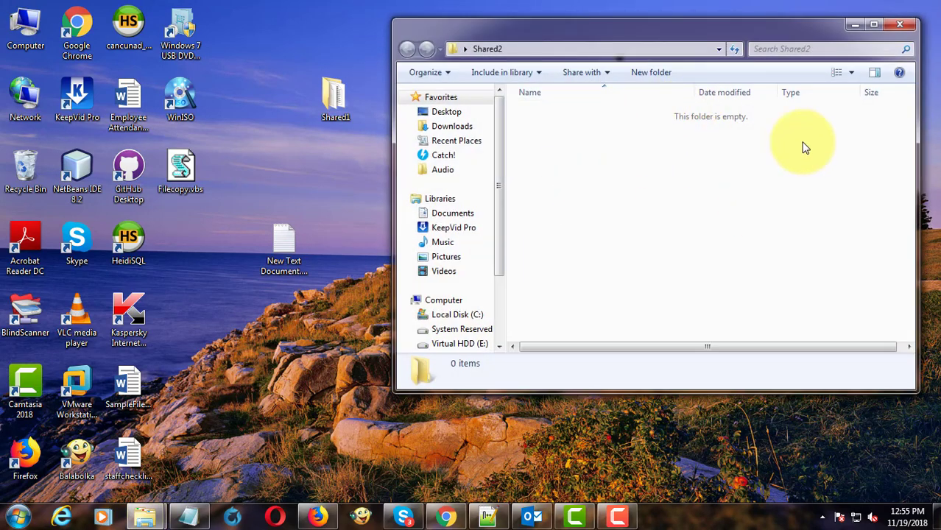
left_click(900, 27)
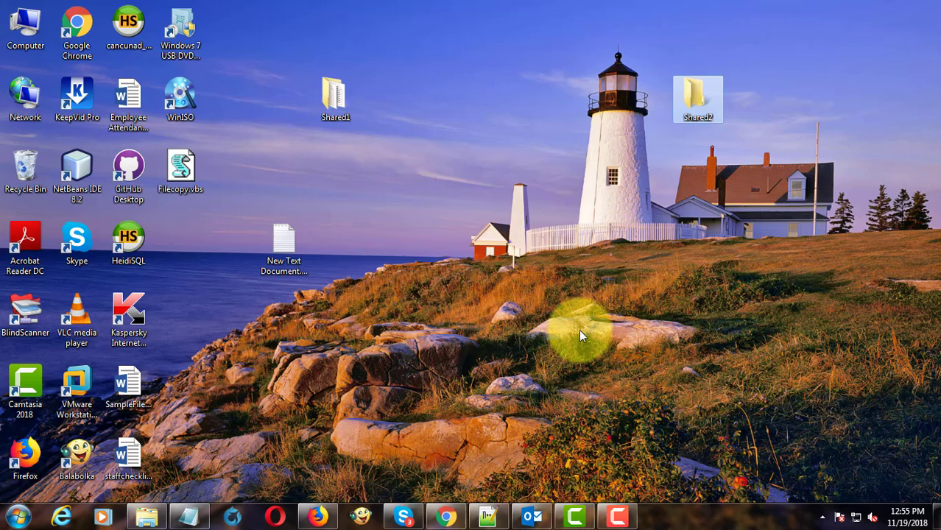
Select Filecopy.vbs, then recheck Shared1 and Shared2 for the copied files.
left_click(183, 176)
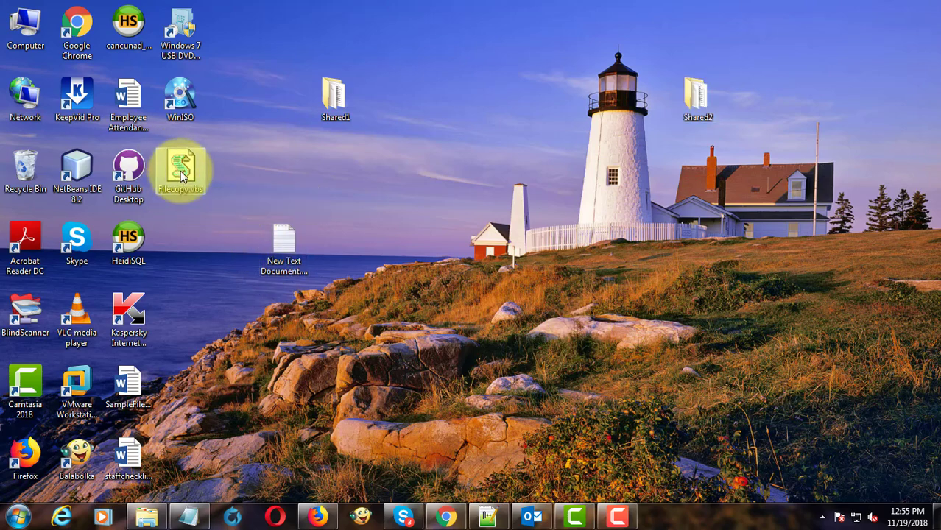
double_click(335, 100)
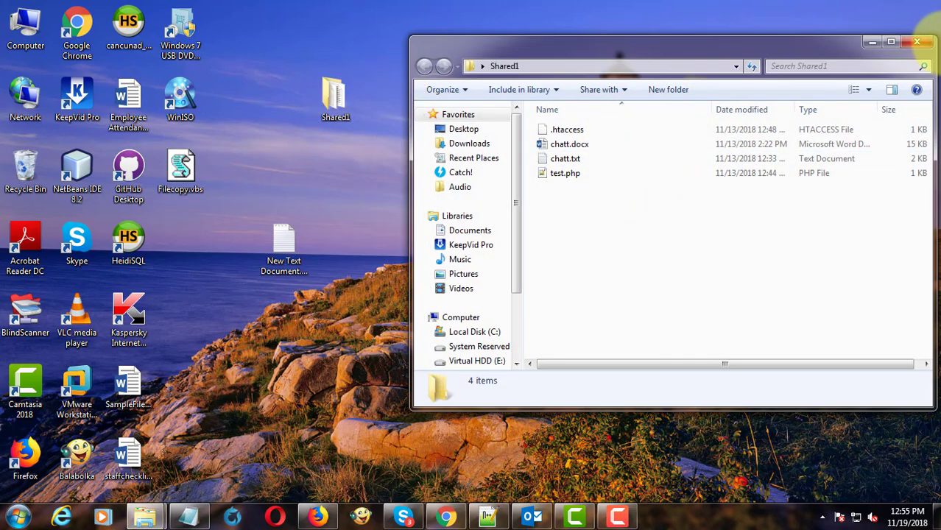
left_click(927, 44)
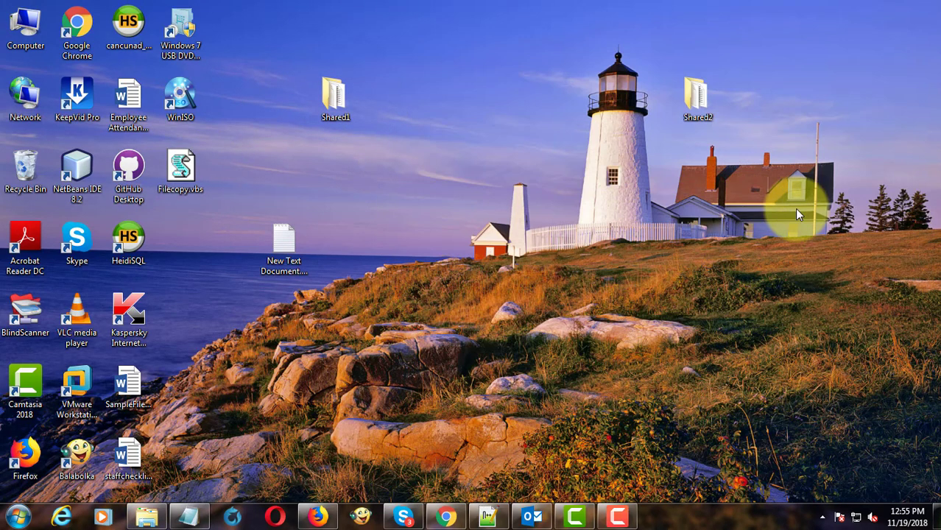
double_click(696, 100)
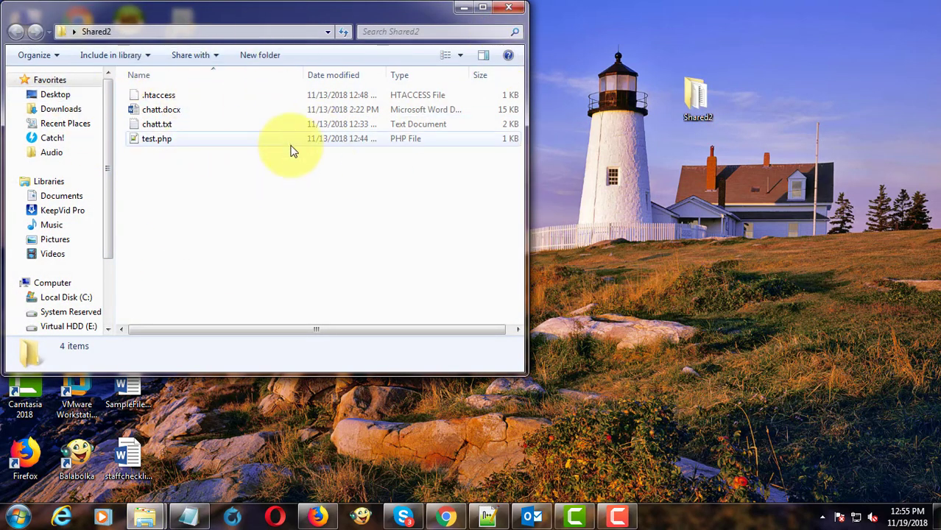
left_click(510, 8)
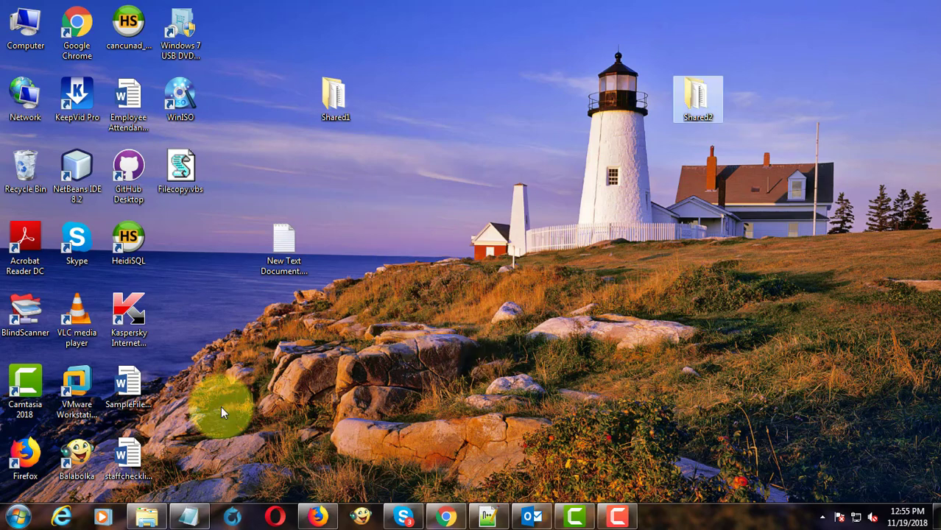
Search the Start menu for 'task scheduler' and launch Task Scheduler.
left_click(18, 517)
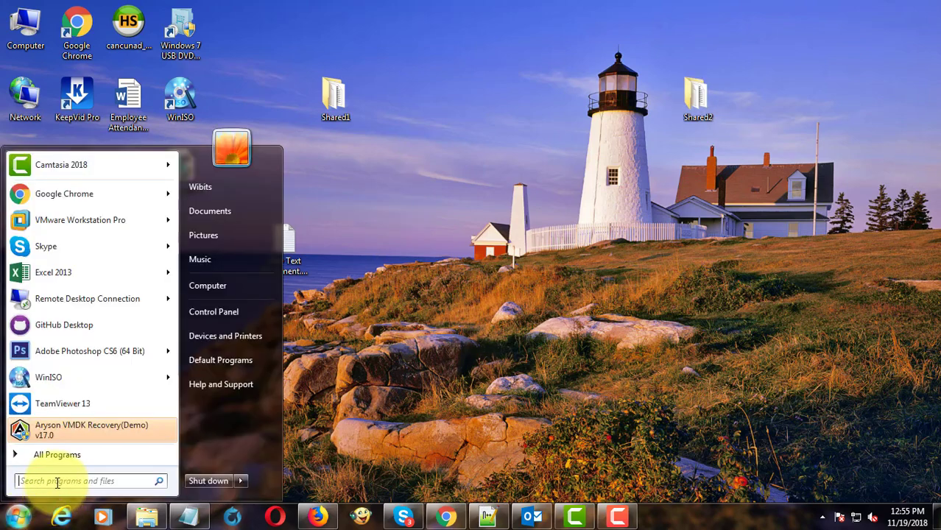
type("task")
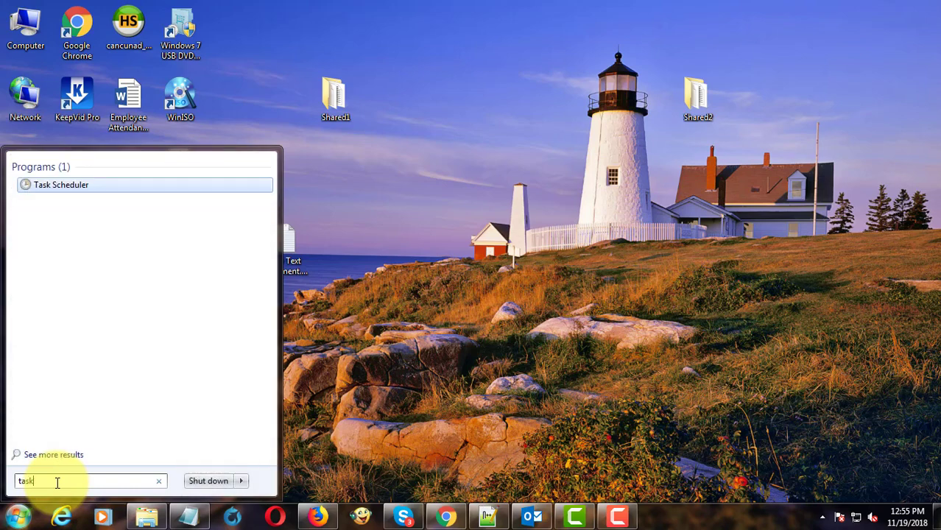
type("sche")
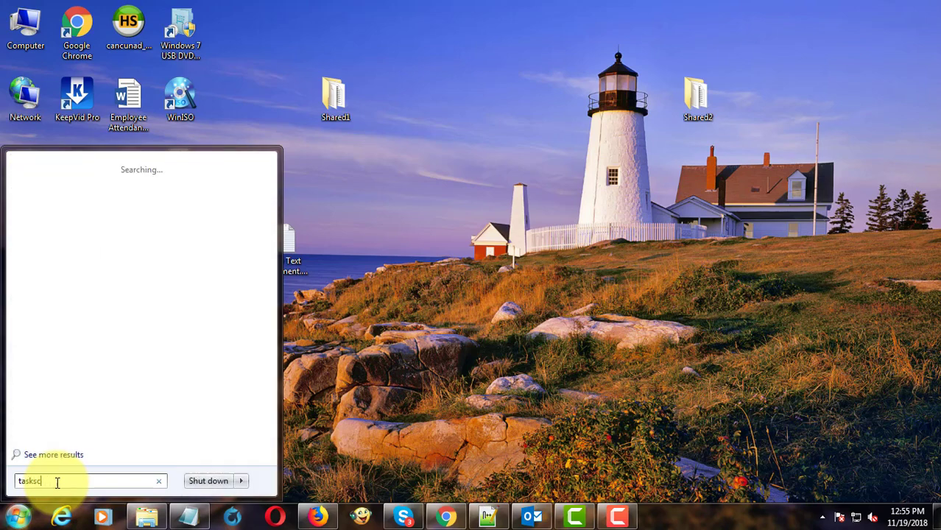
key("BackSpace")
key("BackSpace")
type("sc")
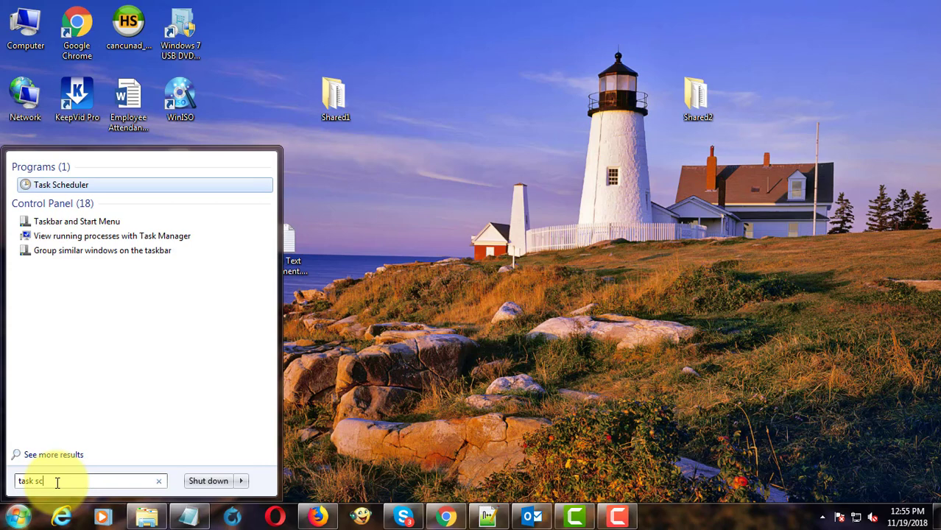
type("hedule")
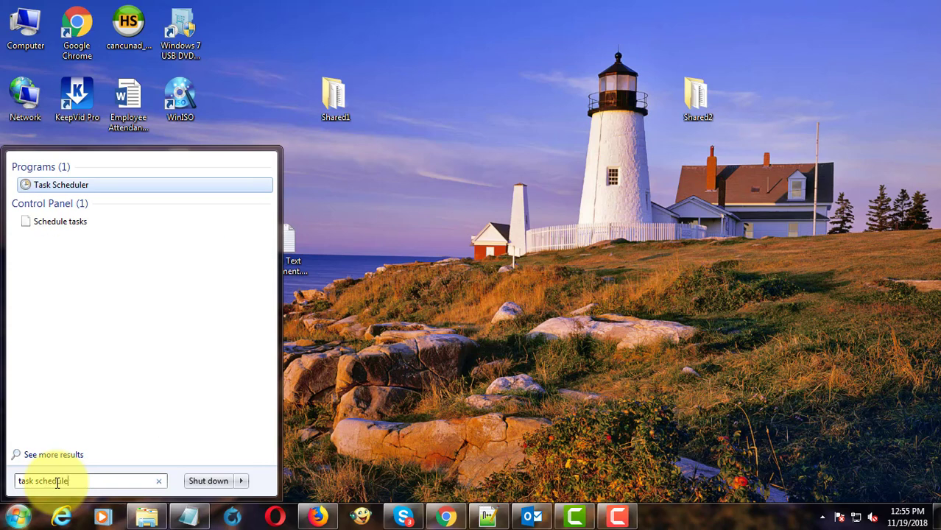
type("r")
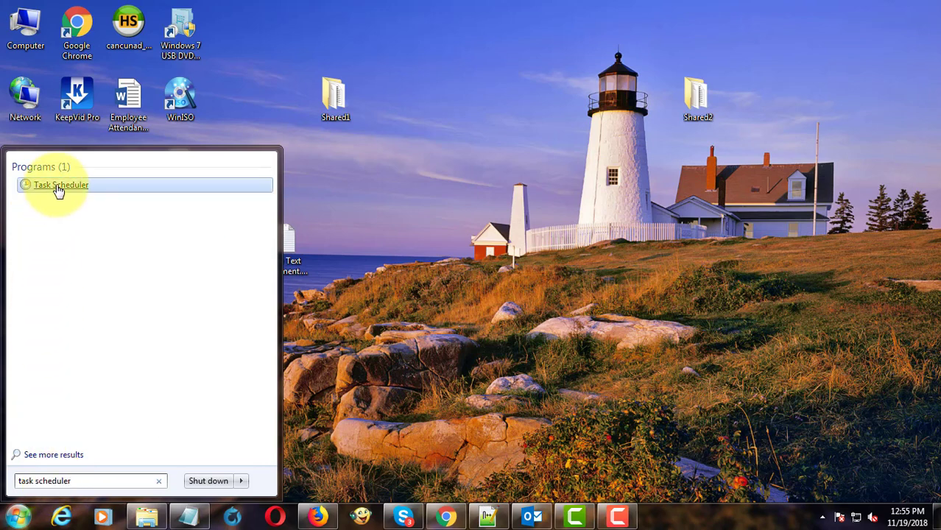
left_click(59, 189)
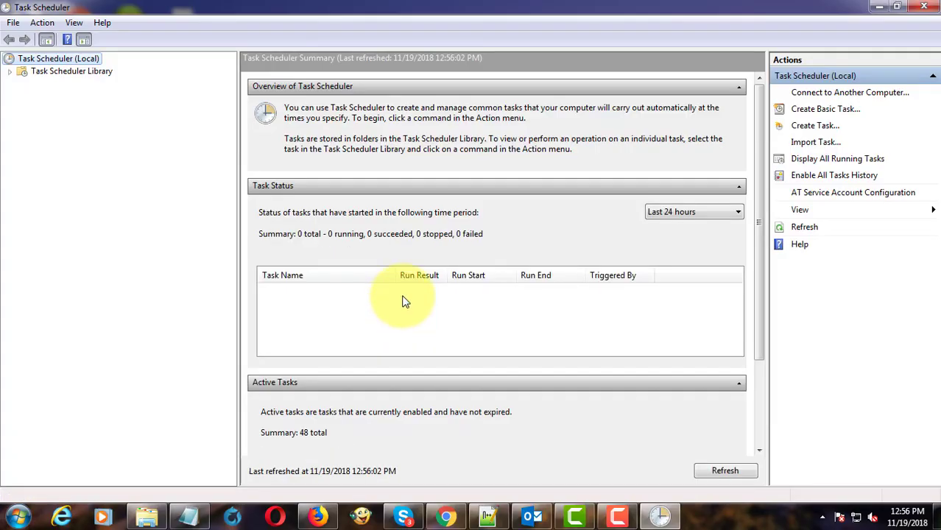
Create a basic task named Filecopy with a one-time trigger on 11/19/2018.
left_click(819, 110)
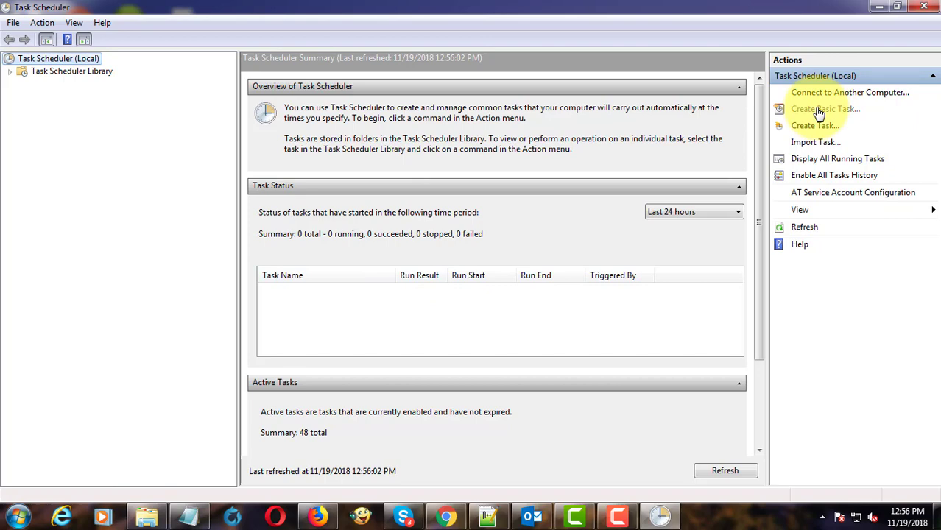
type("Filecop")
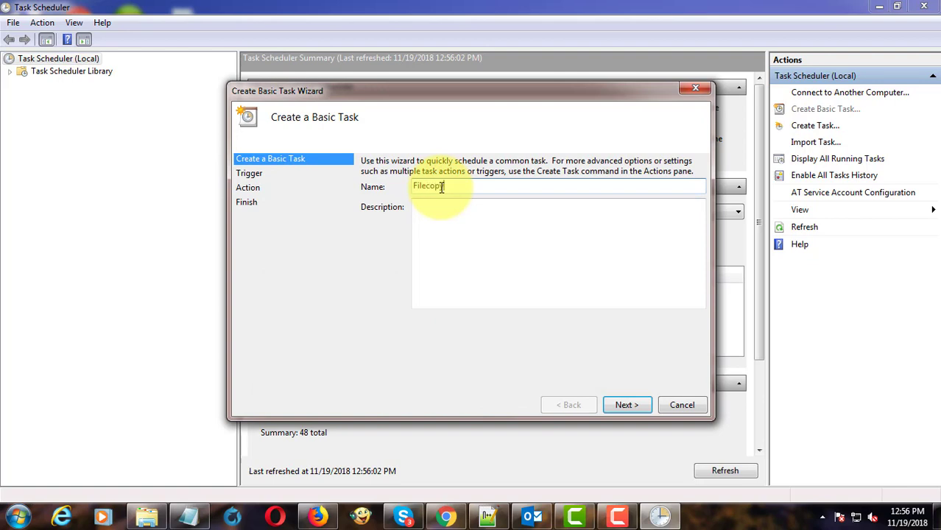
type("y")
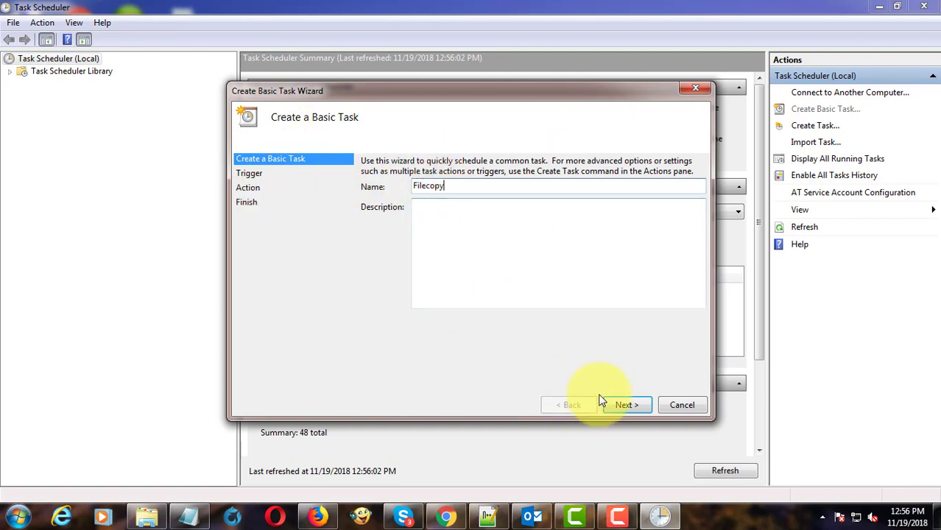
left_click(624, 405)
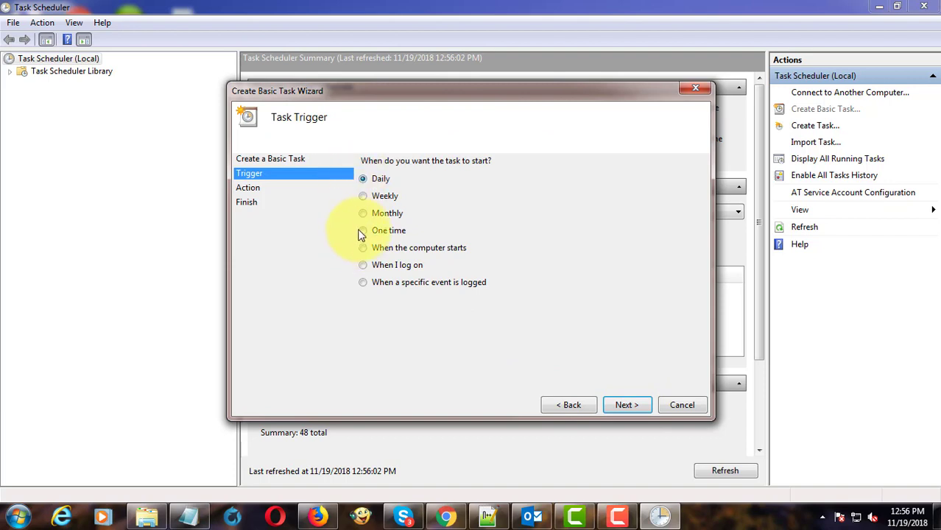
left_click(626, 409)
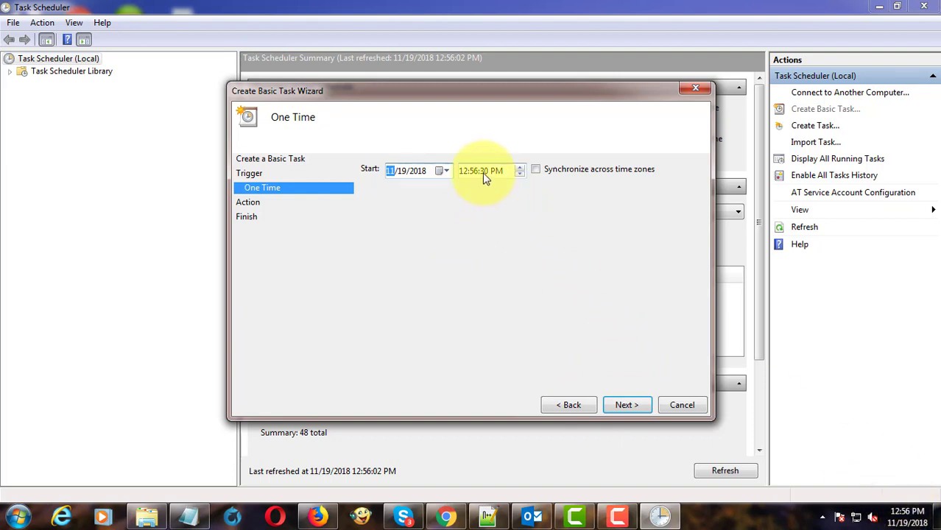
type("58")
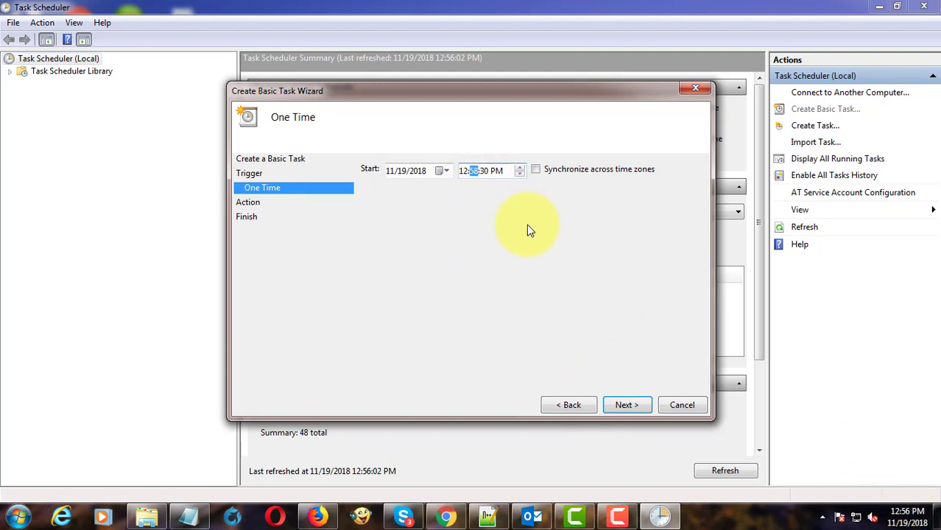
type("8")
left_click(632, 405)
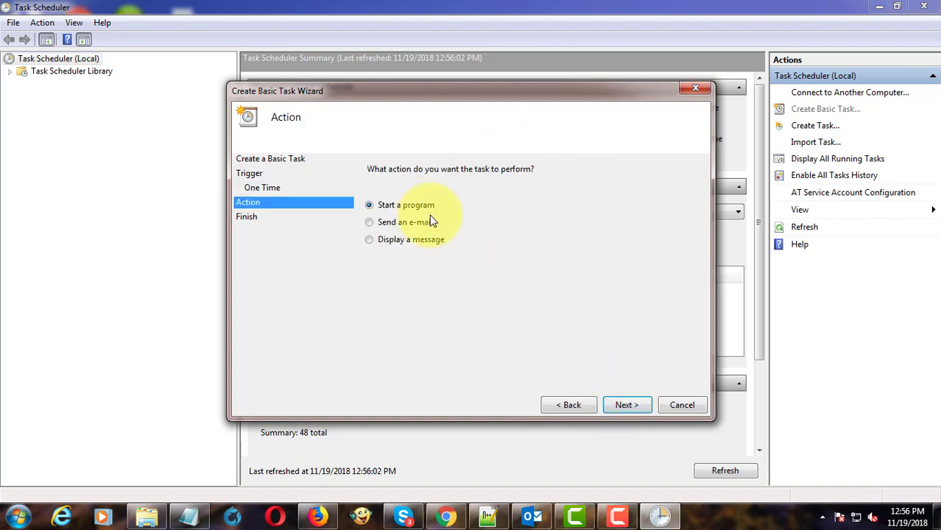
Set the task to start the program Filecopy.vbs from the Desktop and finish the wizard.
left_click(625, 405)
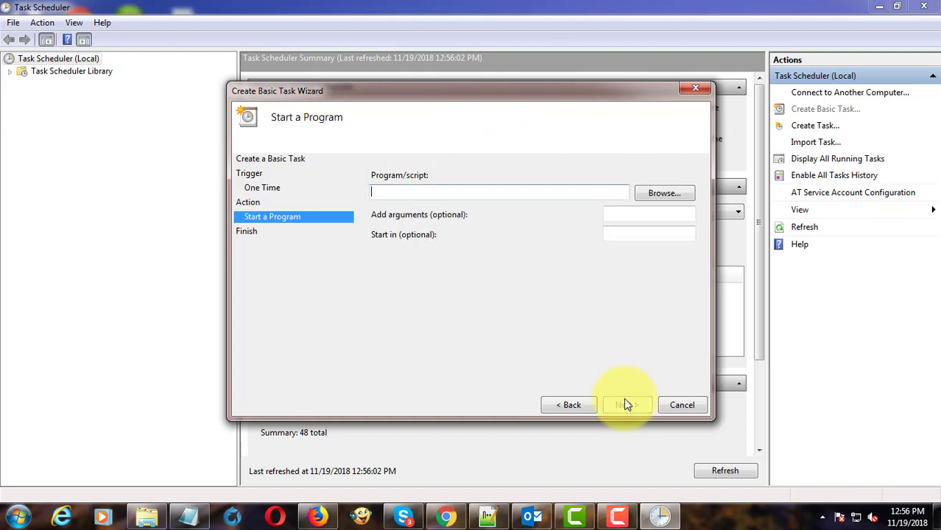
left_click(660, 192)
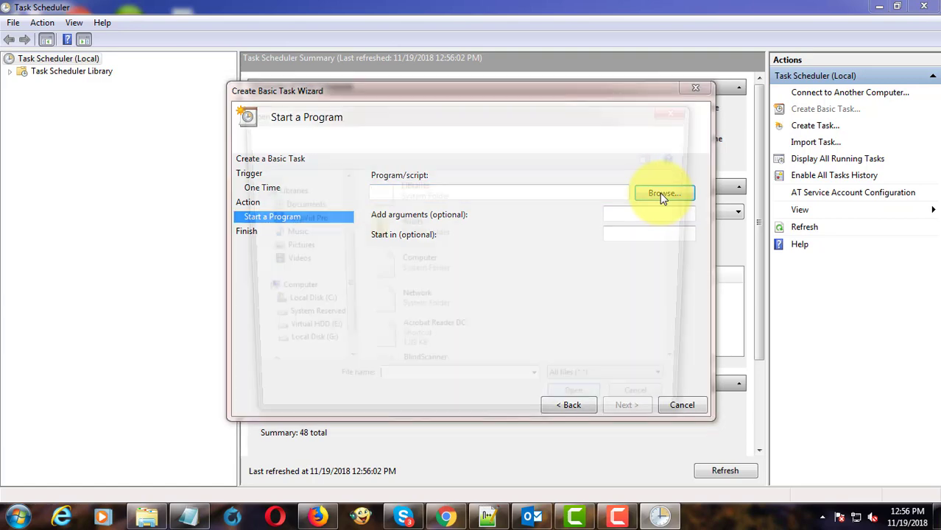
left_click_drag(691, 196, 713, 321)
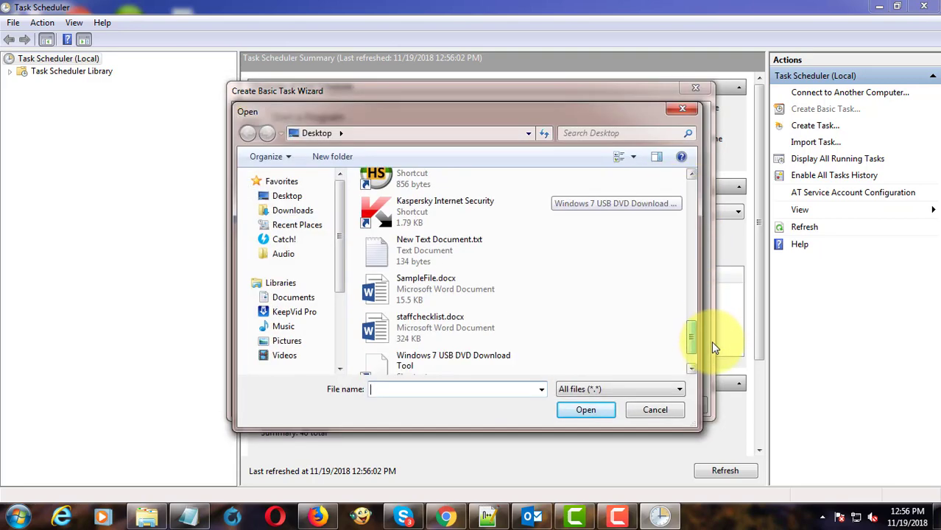
left_click(419, 193)
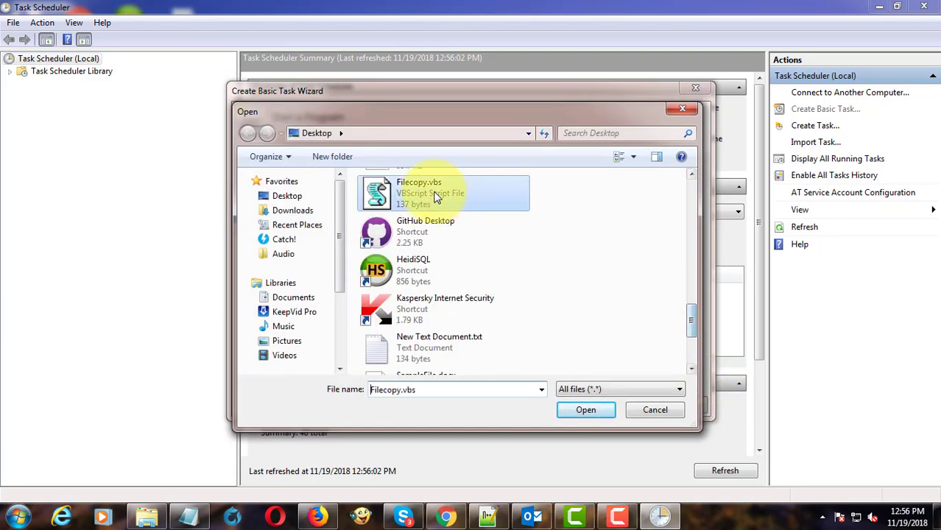
left_click(592, 412)
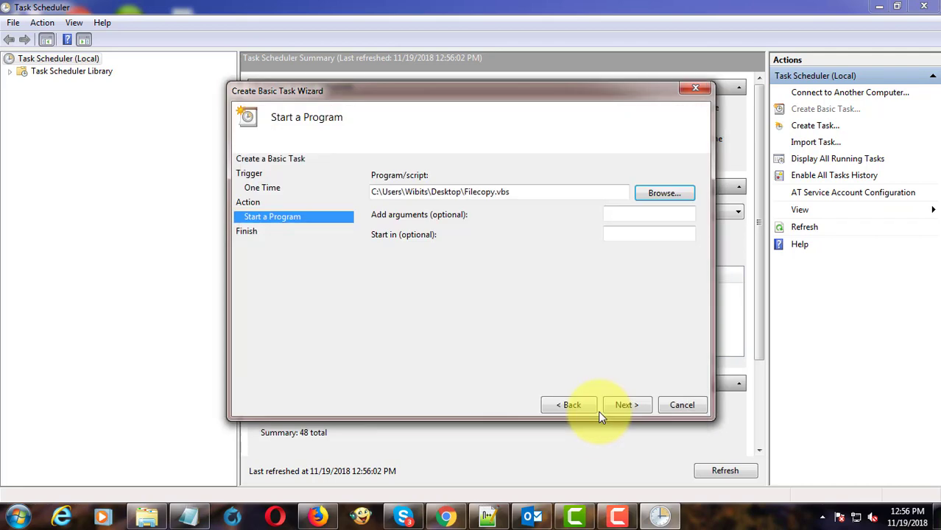
left_click(643, 408)
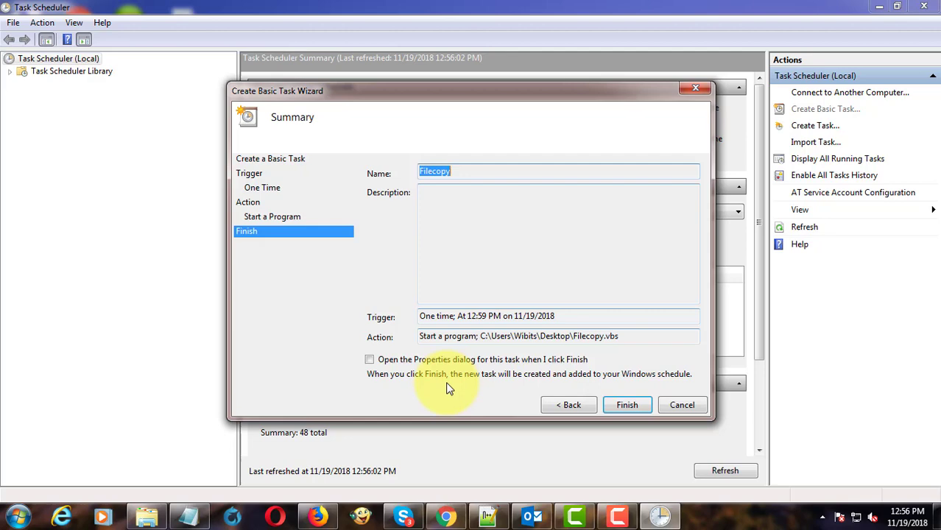
left_click(626, 405)
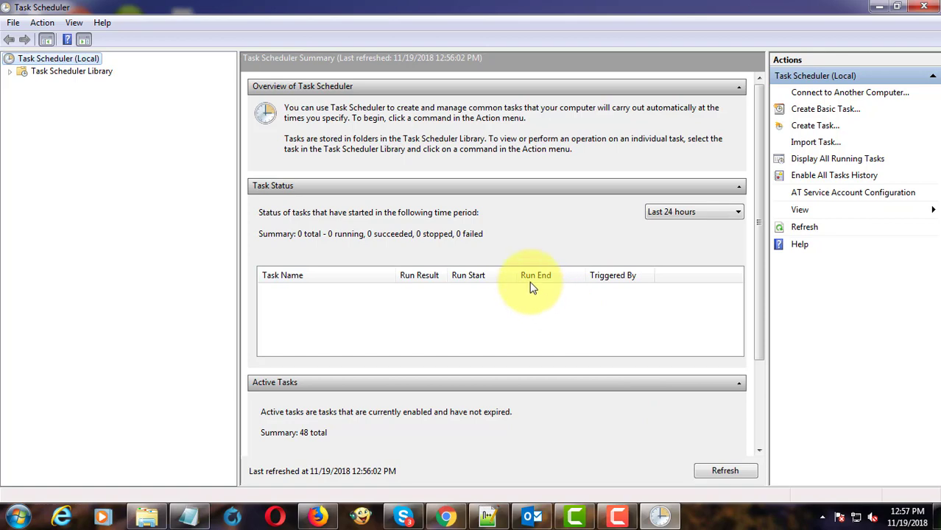
Confirm the Filecopy task is listed in the Task Scheduler Library, then minimize Task Scheduler.
left_click(11, 73)
left_click(55, 70)
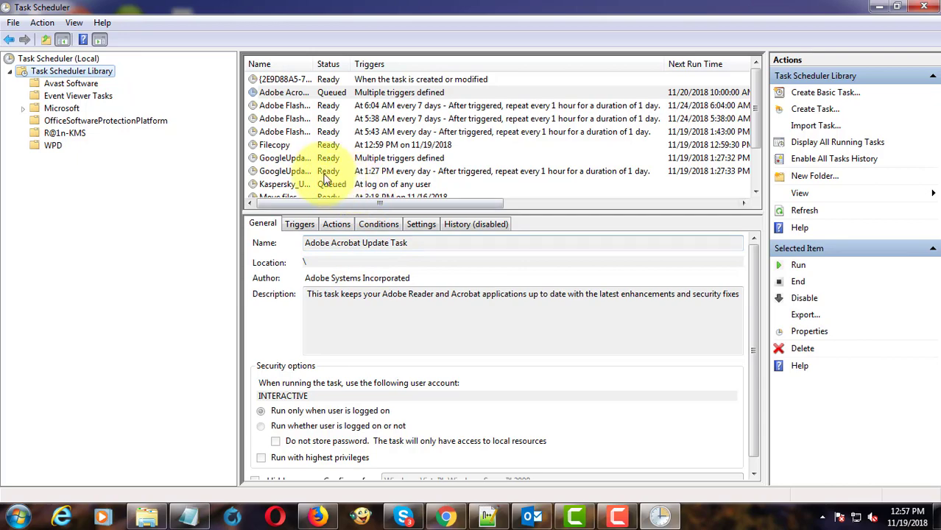
left_click(276, 146)
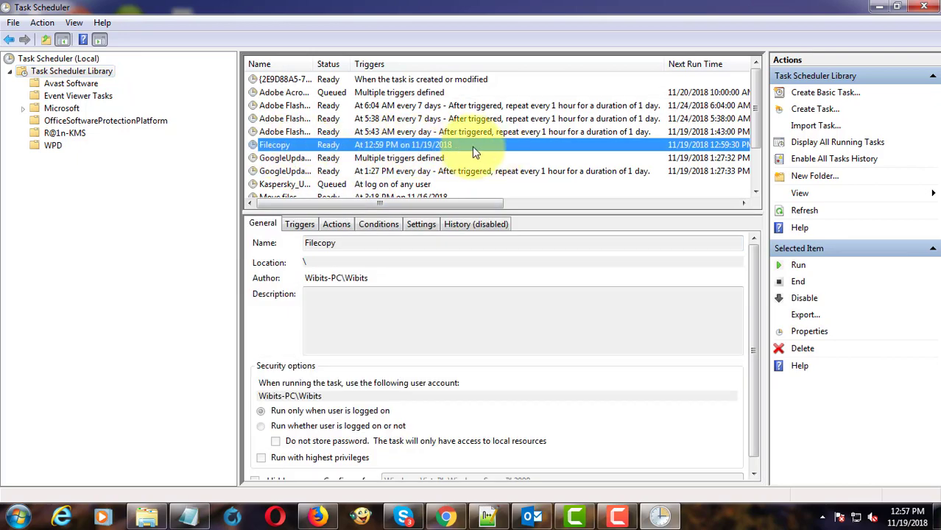
left_click(878, 9)
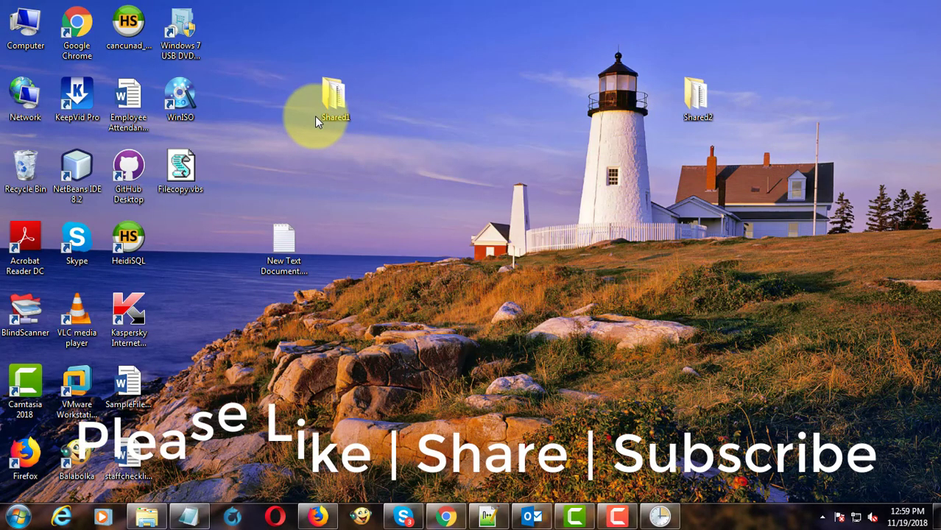
double_click(335, 97)
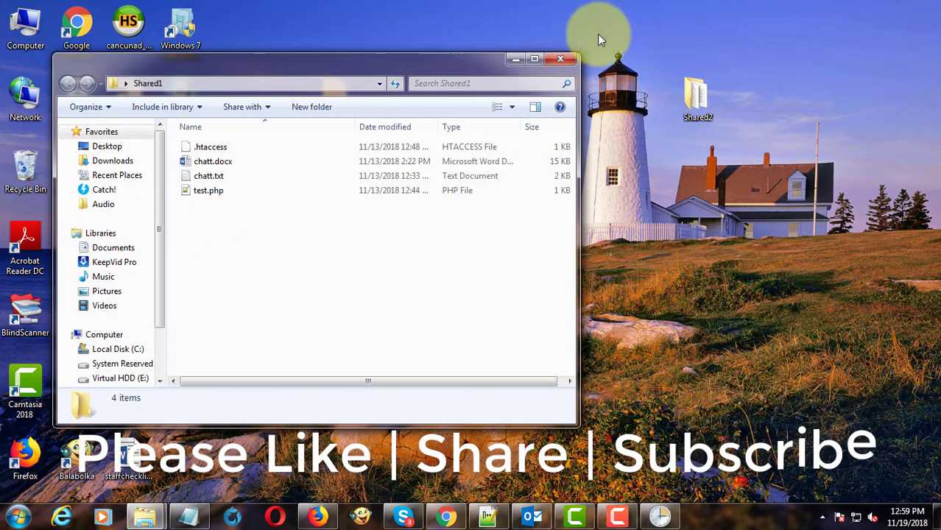
left_click(561, 60)
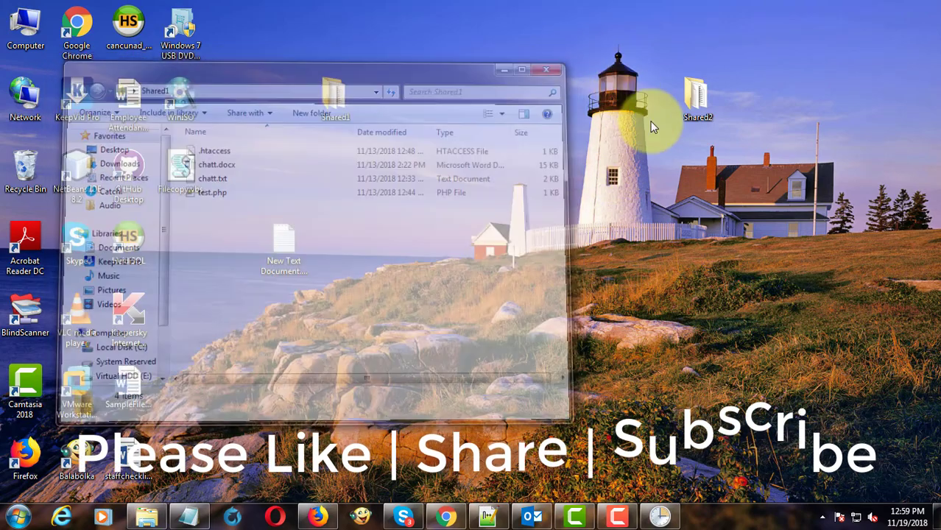
double_click(692, 103)
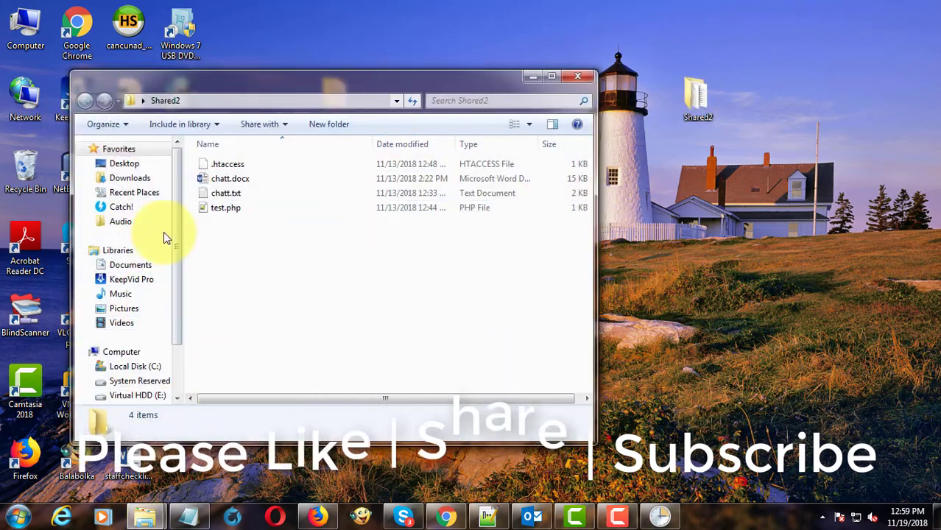
left_click(587, 75)
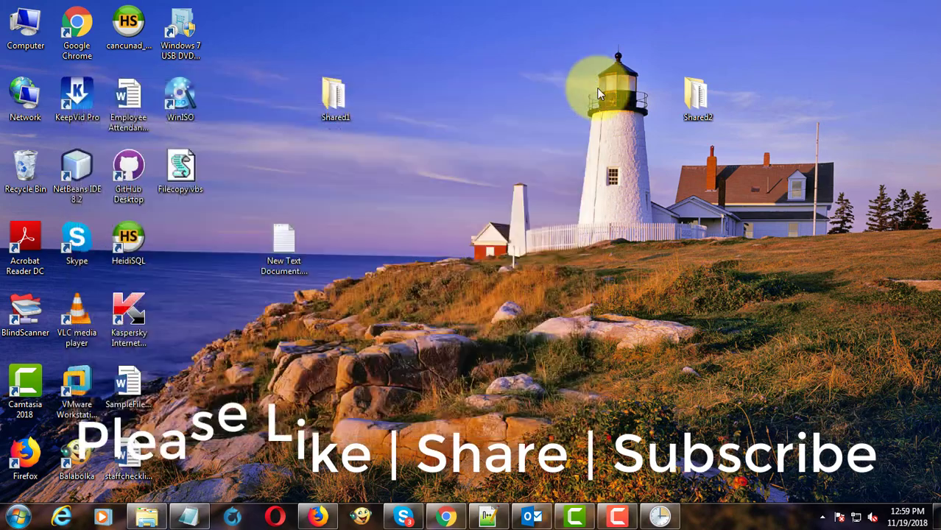